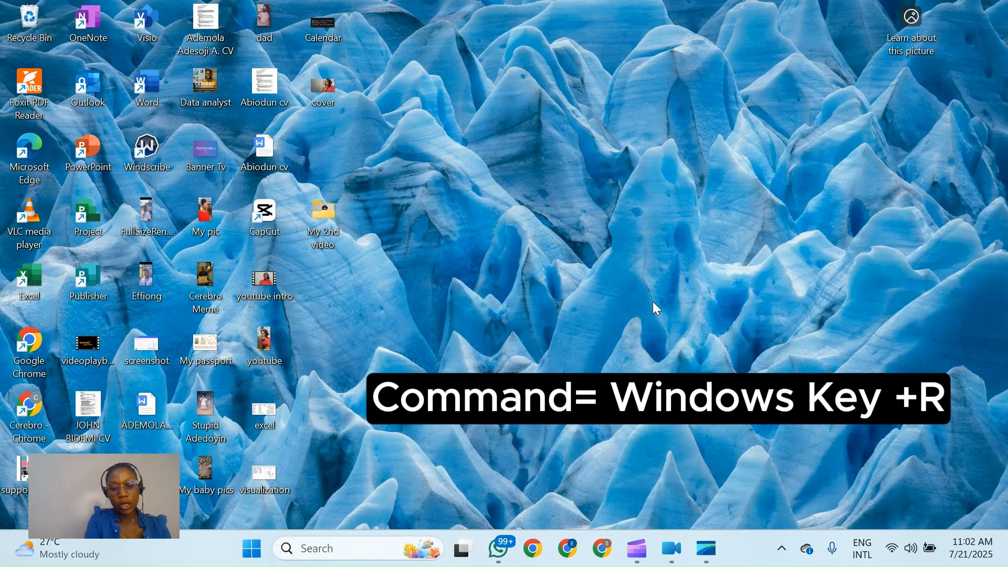
- Launch Excel through the Run dialog and open the recent workbook Book1
key("super+r")
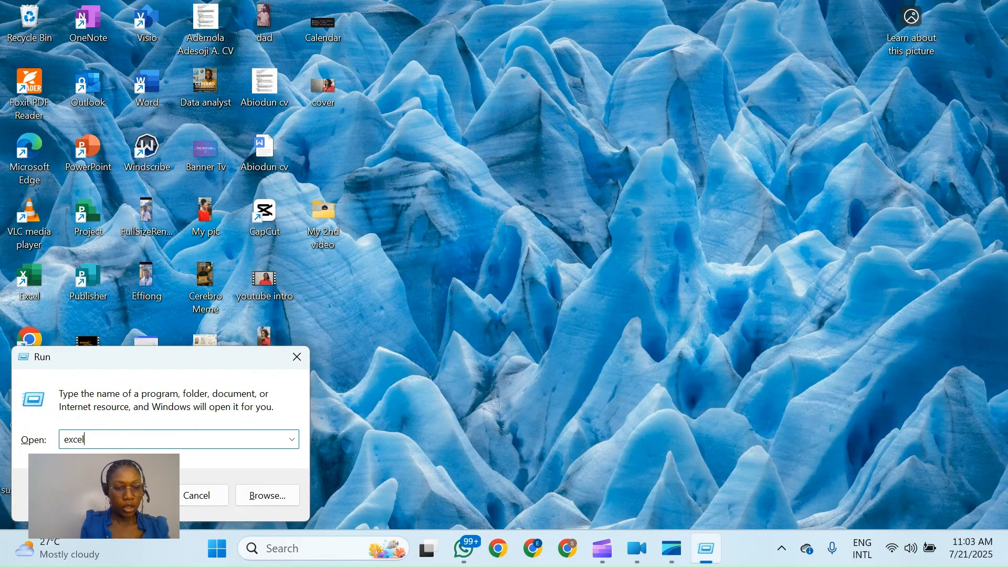
key("Return")
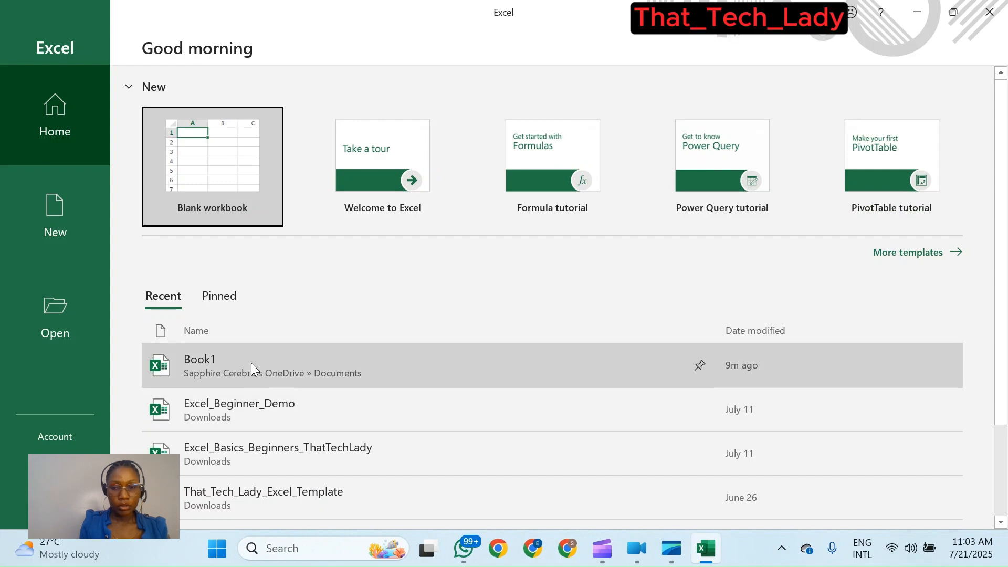
left_click(251, 364)
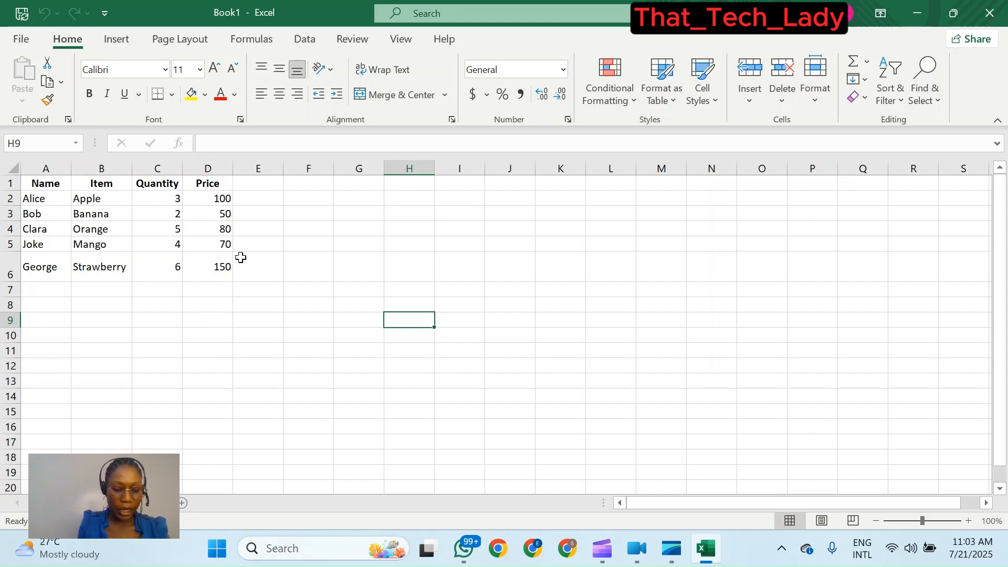
- Add the column heading Total in cell E1
left_click(261, 200)
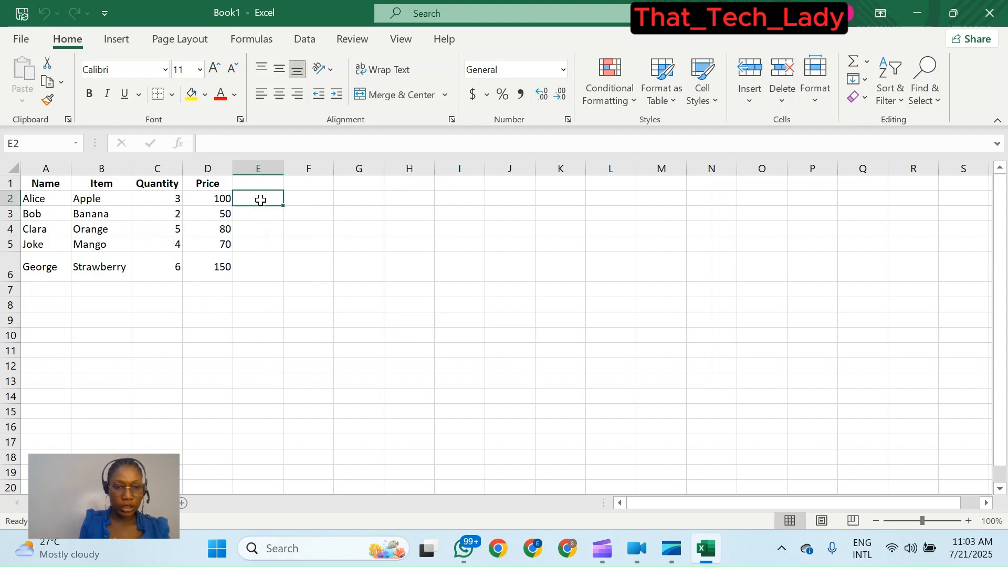
left_click(257, 183)
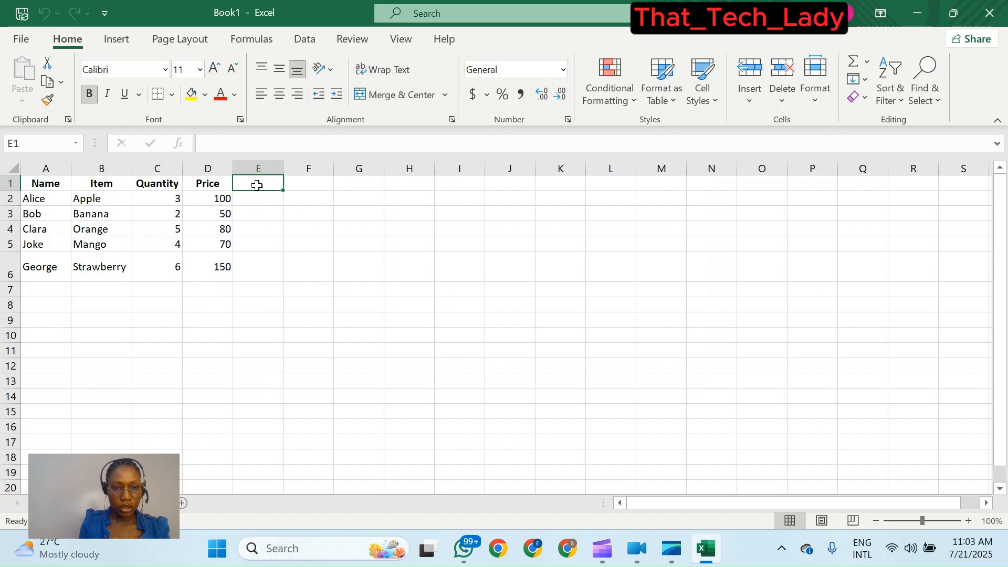
double_click(257, 186)
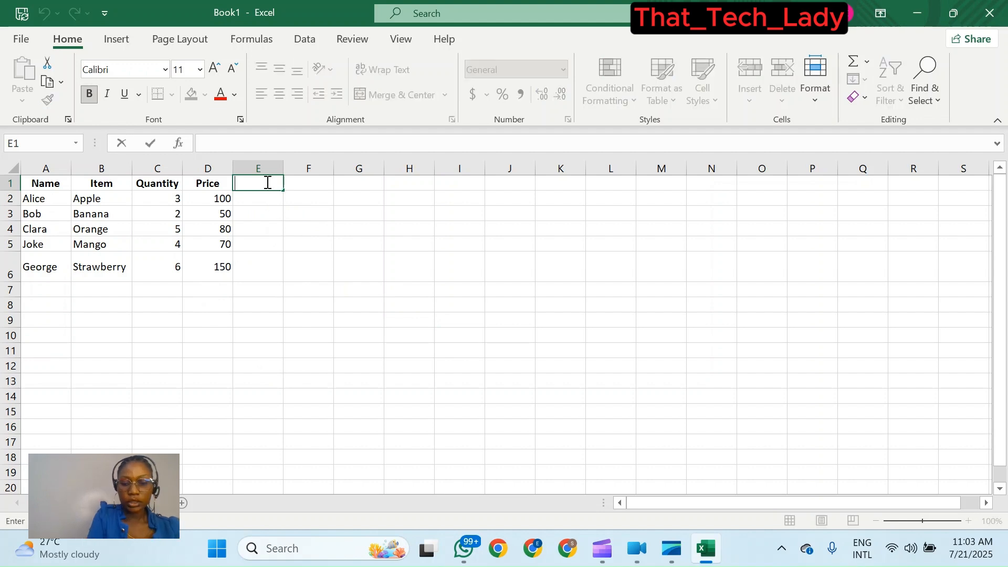
type("Tota")
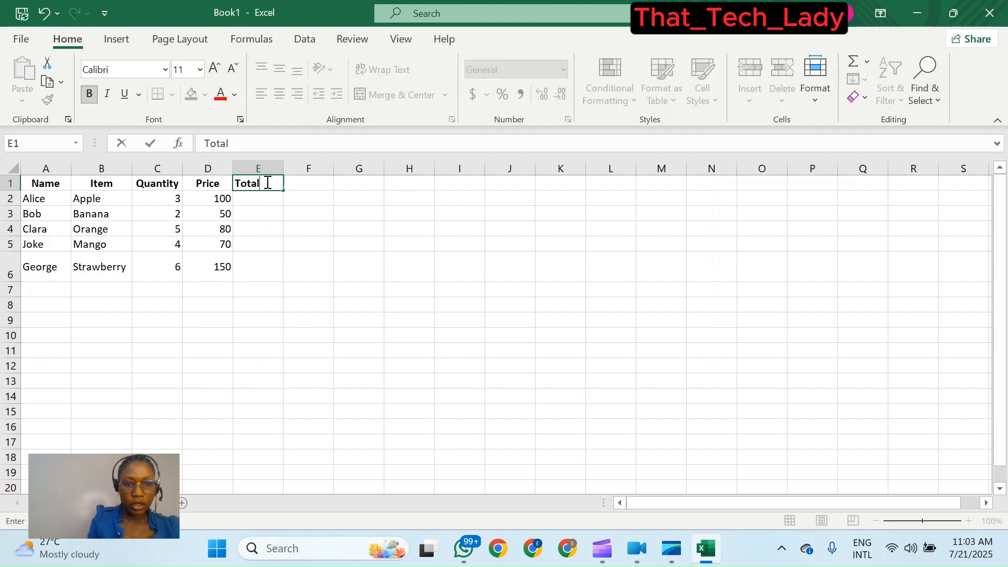
type("l")
left_click(256, 199)
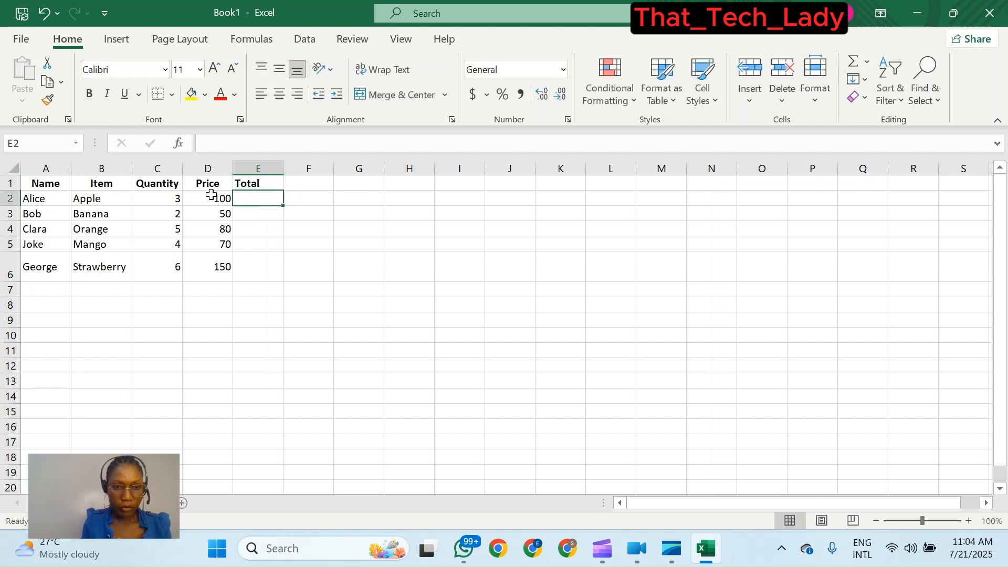
- Enter the formula =C2*D2 in E2 to multiply Alice's quantity by her price
left_click(178, 199)
left_click_drag(178, 199, 207, 198)
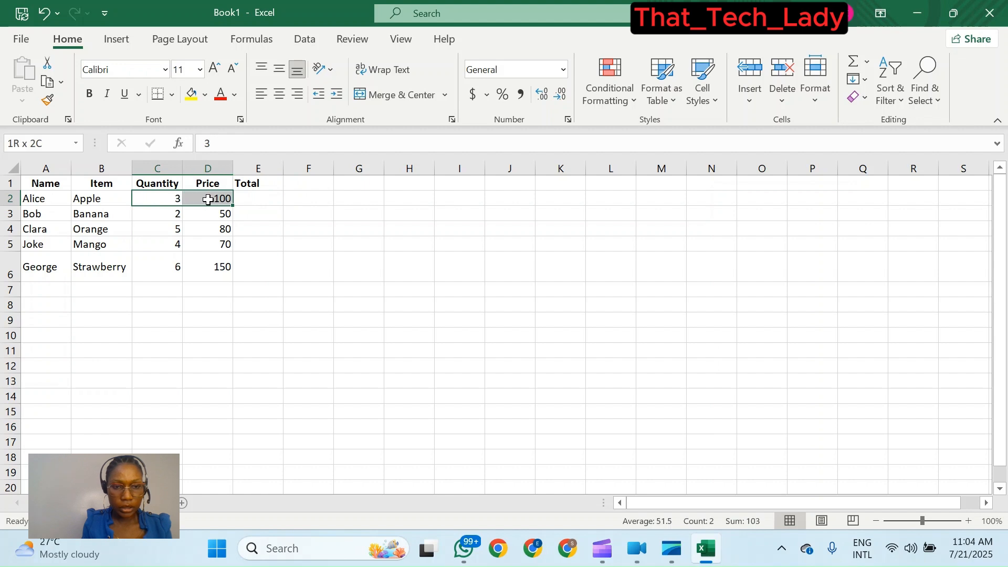
left_click(256, 199)
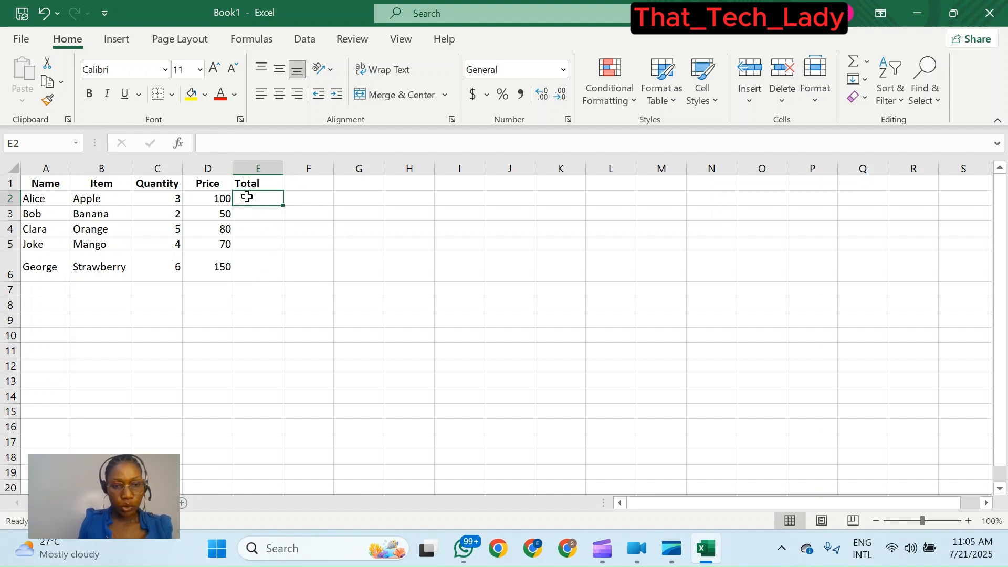
type("=")
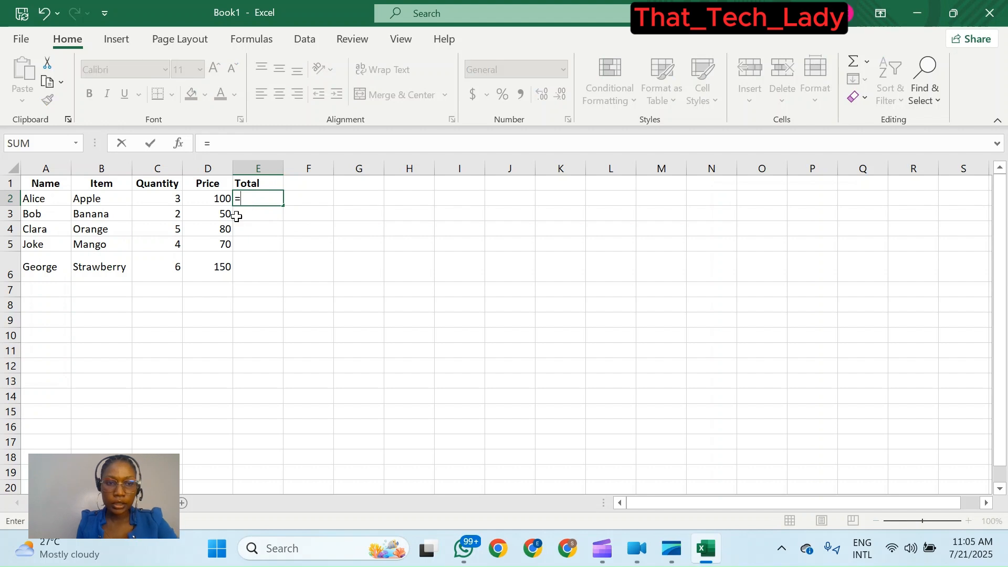
left_click(164, 200)
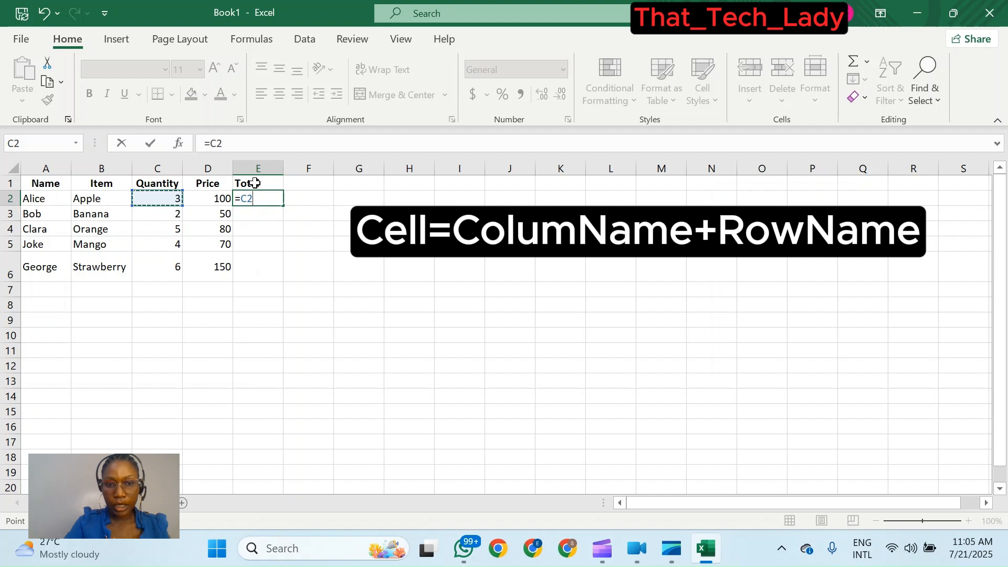
type("*")
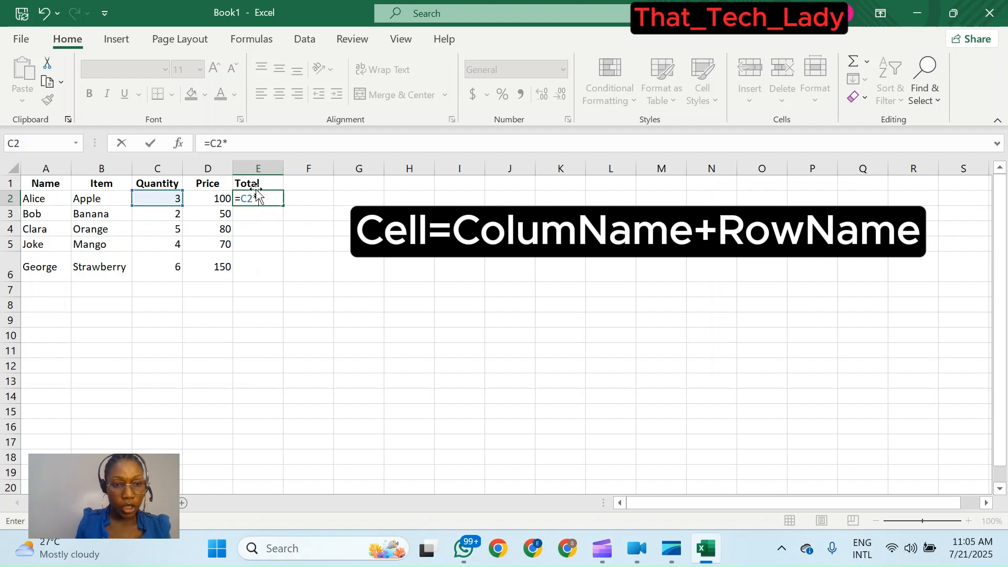
left_click(220, 200)
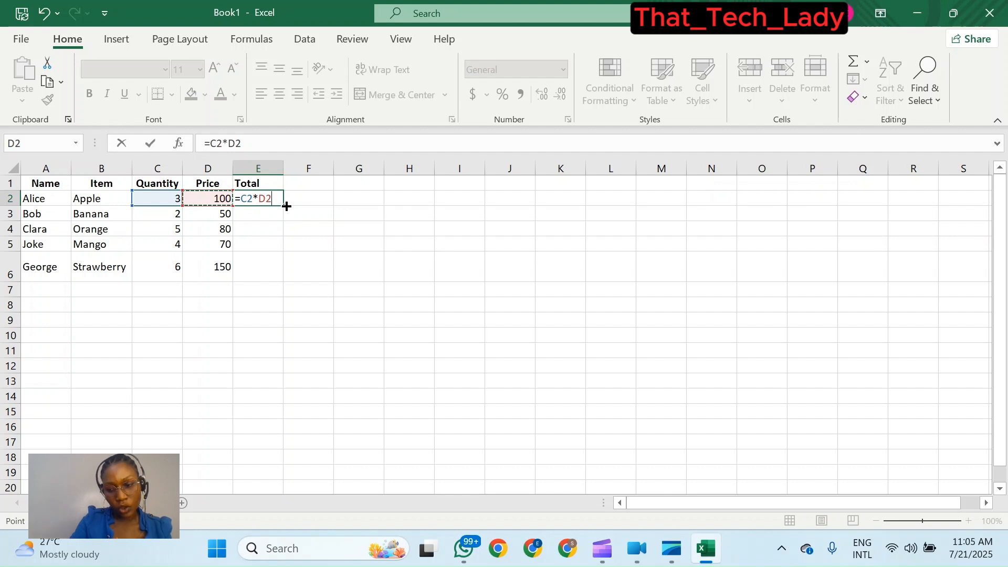
key("Return")
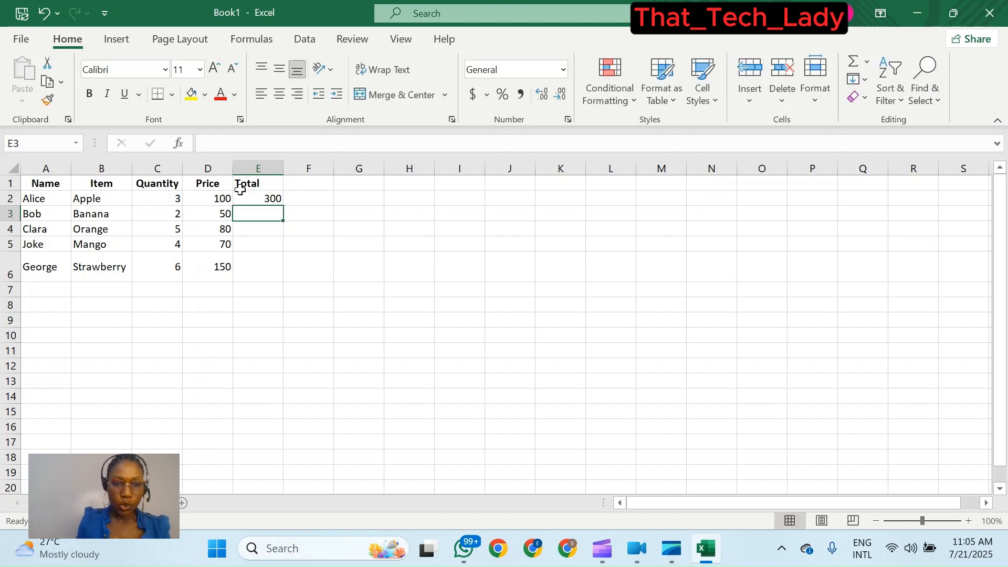
- Copy the E2 formula down the Total column through row 6
double_click(261, 199)
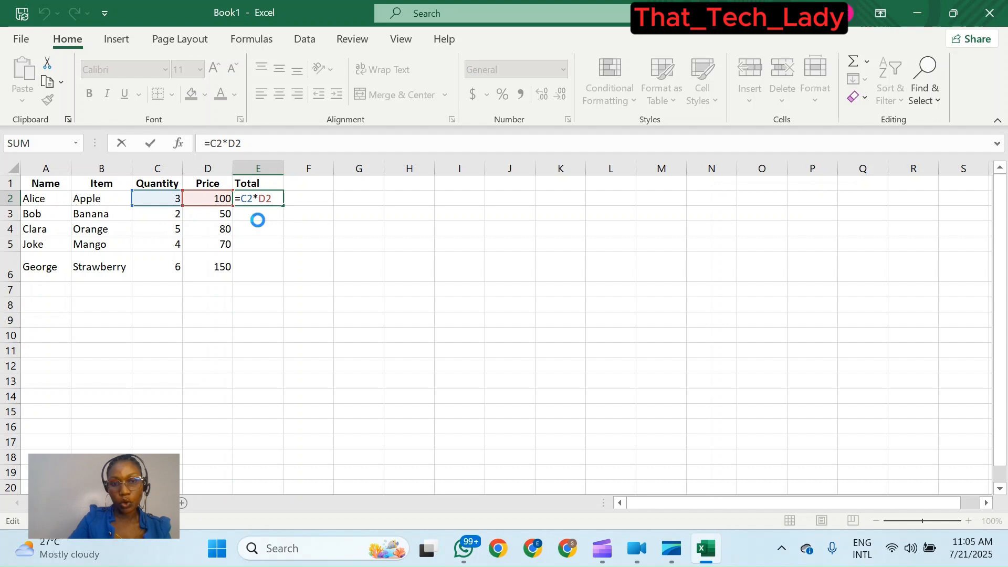
key("Return")
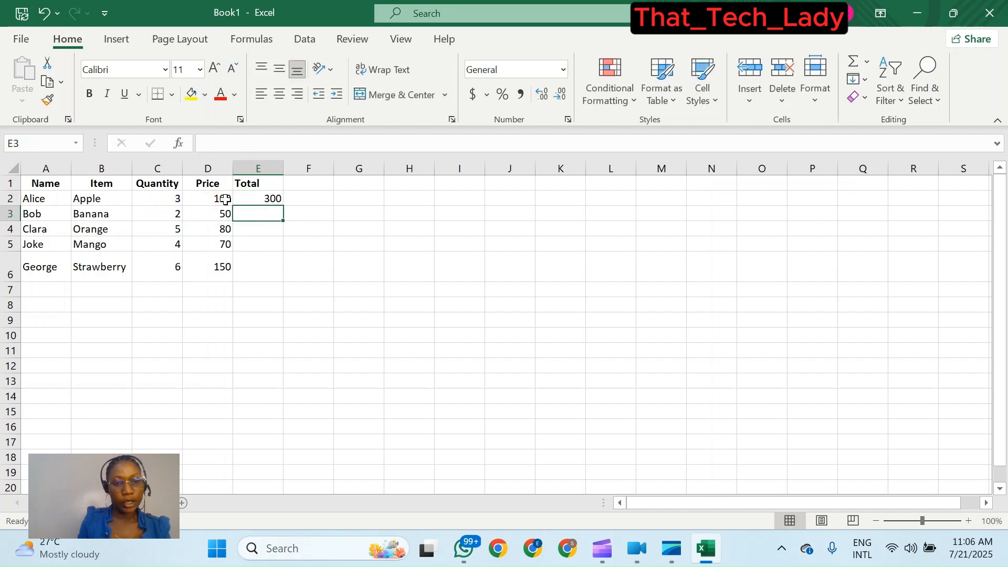
left_click(258, 202)
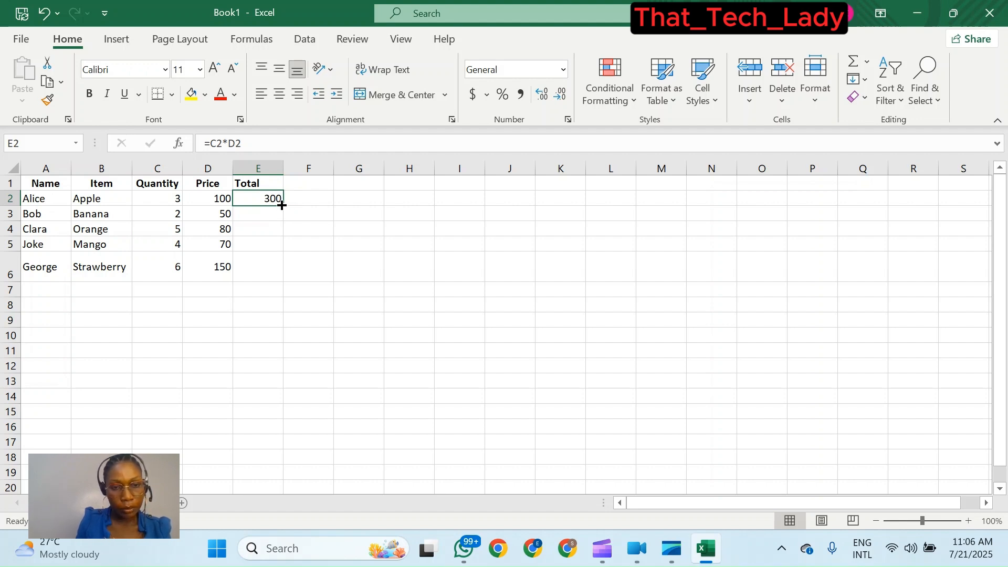
left_click_drag(281, 205, 282, 268)
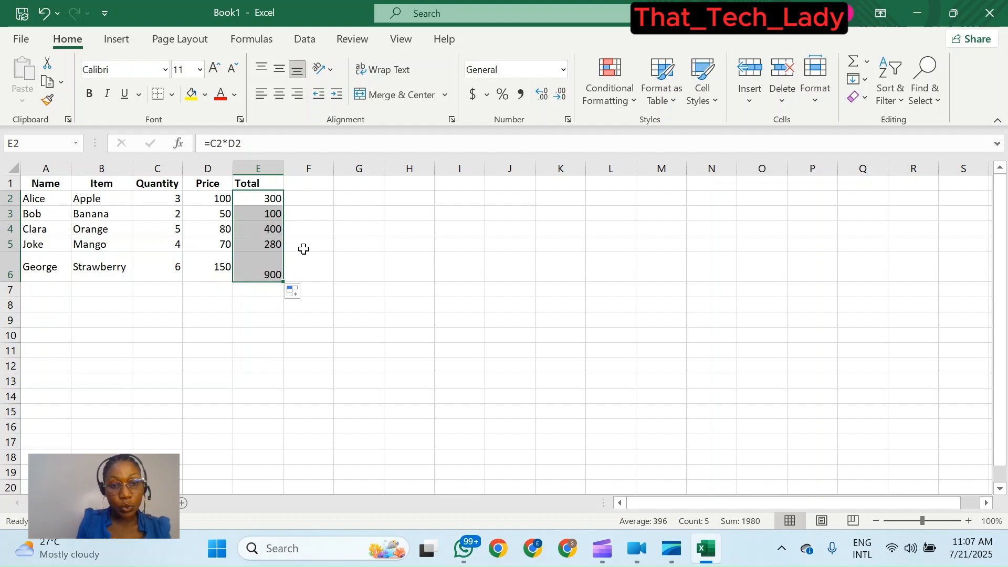
left_click(349, 266)
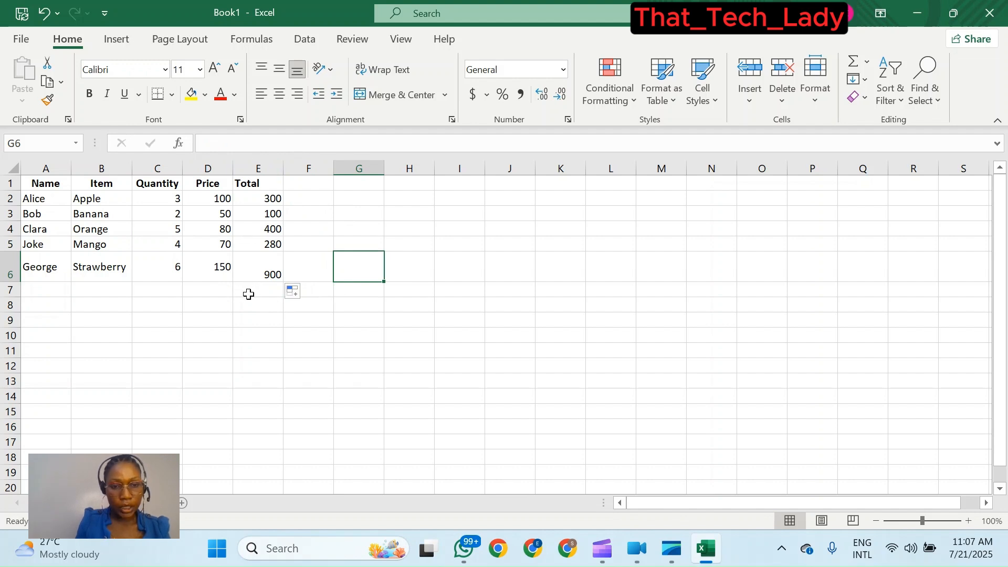
- Enter the formula =SUM(E2:E5) in cell E7 below the totals
left_click(248, 294)
double_click(250, 295)
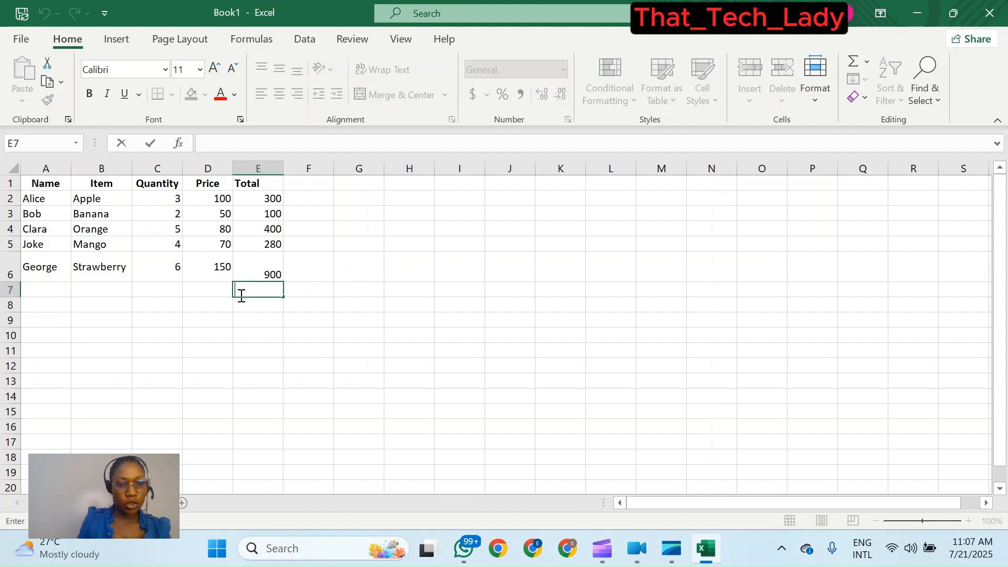
type("=")
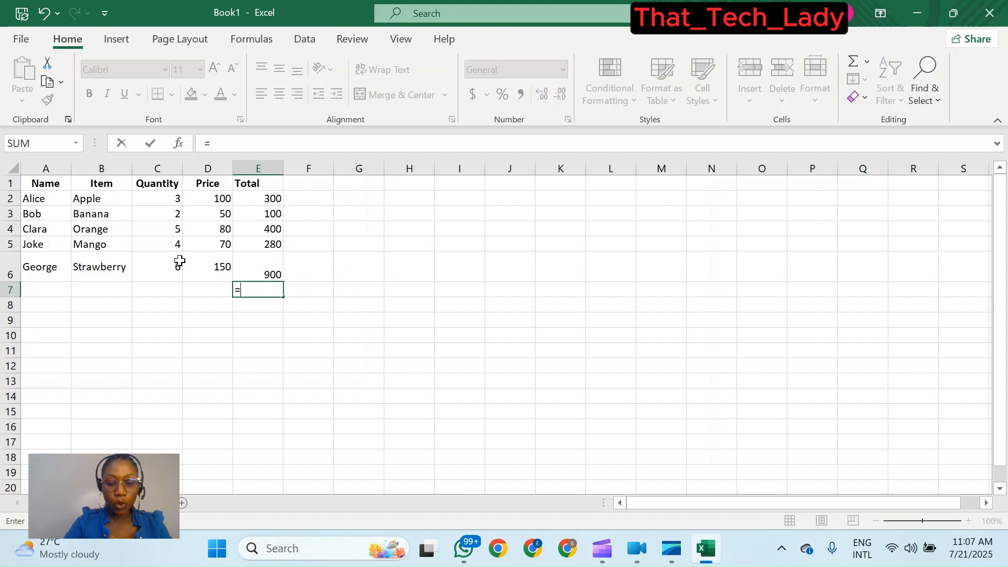
type("sum")
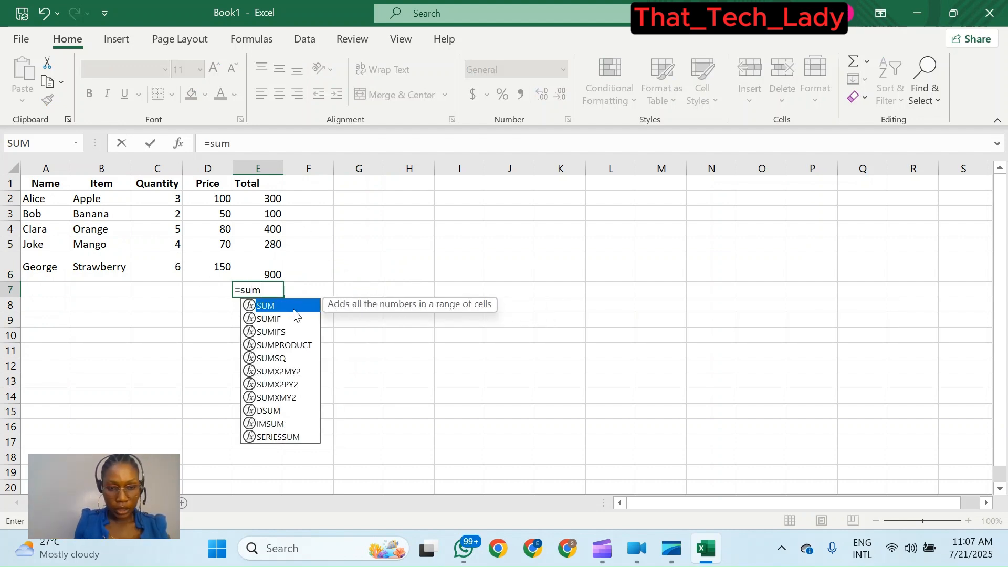
double_click(294, 306)
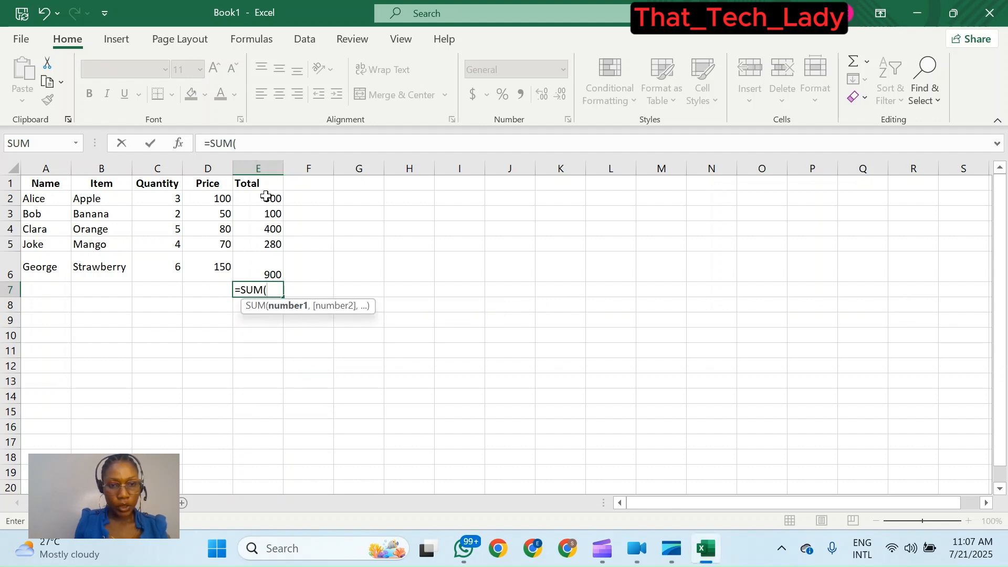
left_click_drag(266, 197, 268, 243)
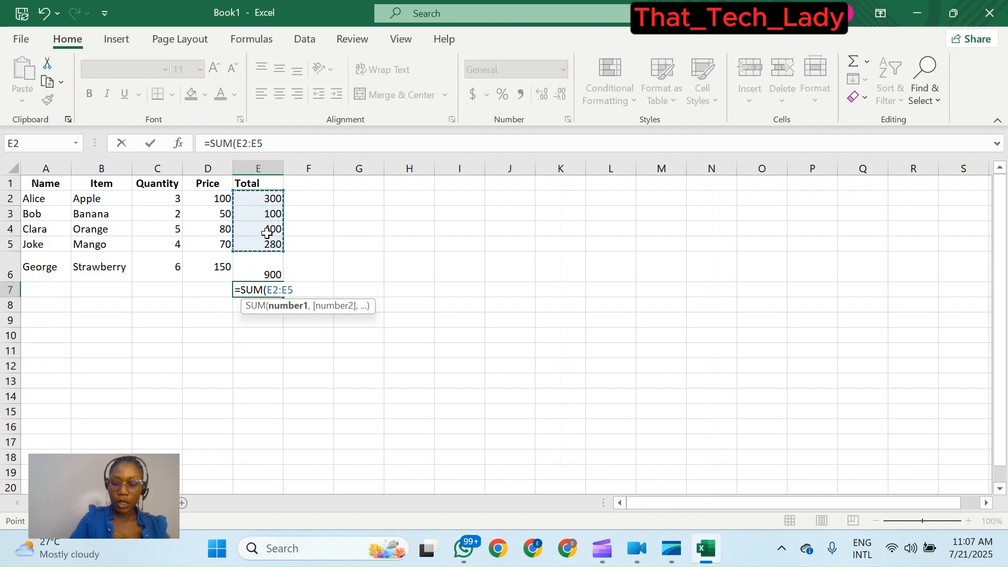
type(")")
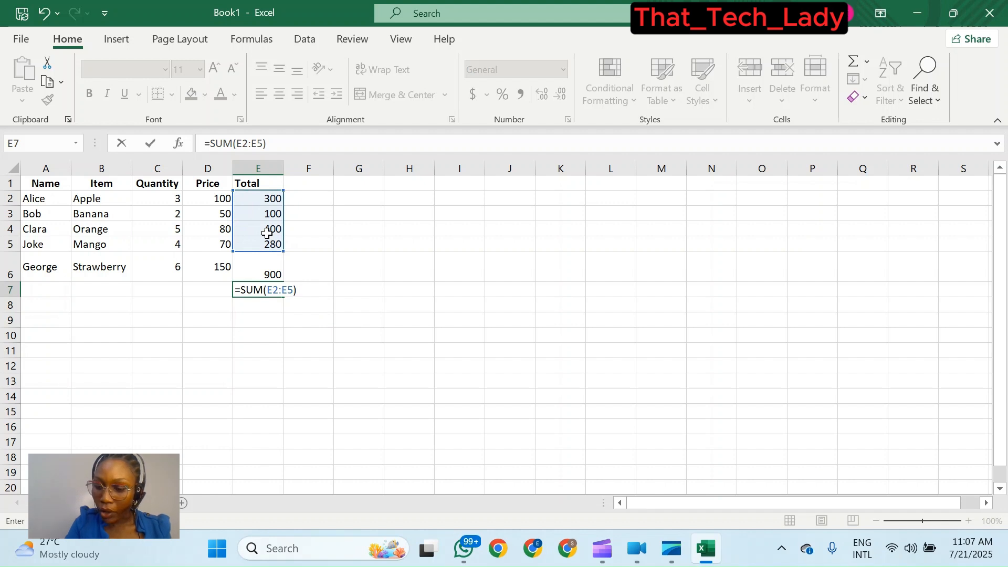
key("Return")
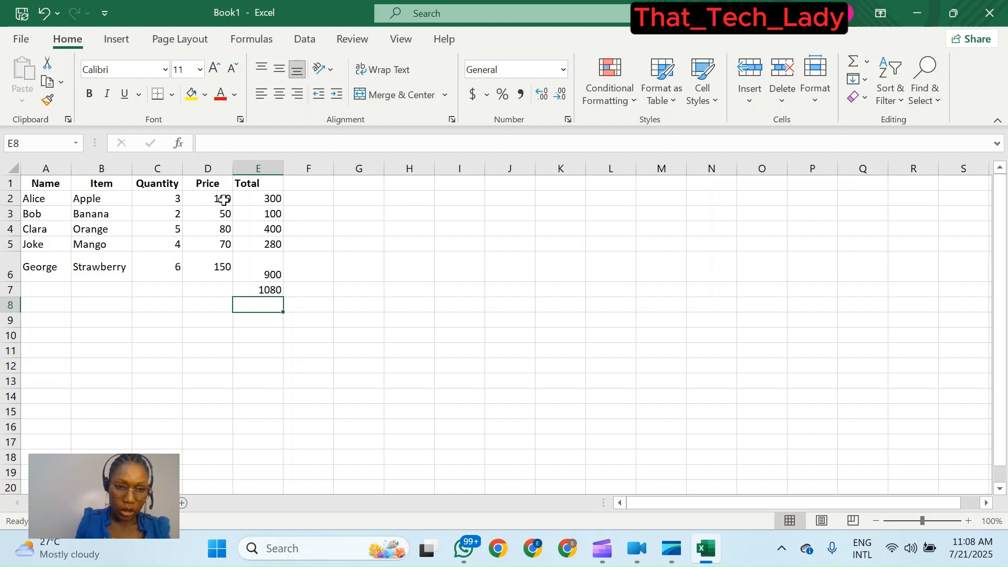
- Select the prices in D2:D6 and open the full accounting number format options
left_click_drag(224, 199, 223, 263)
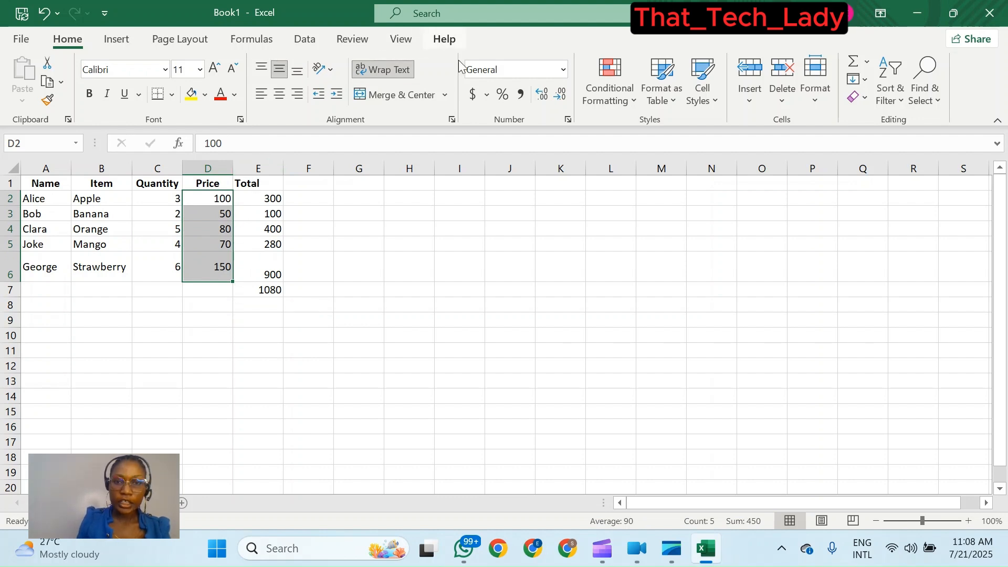
left_click(488, 94)
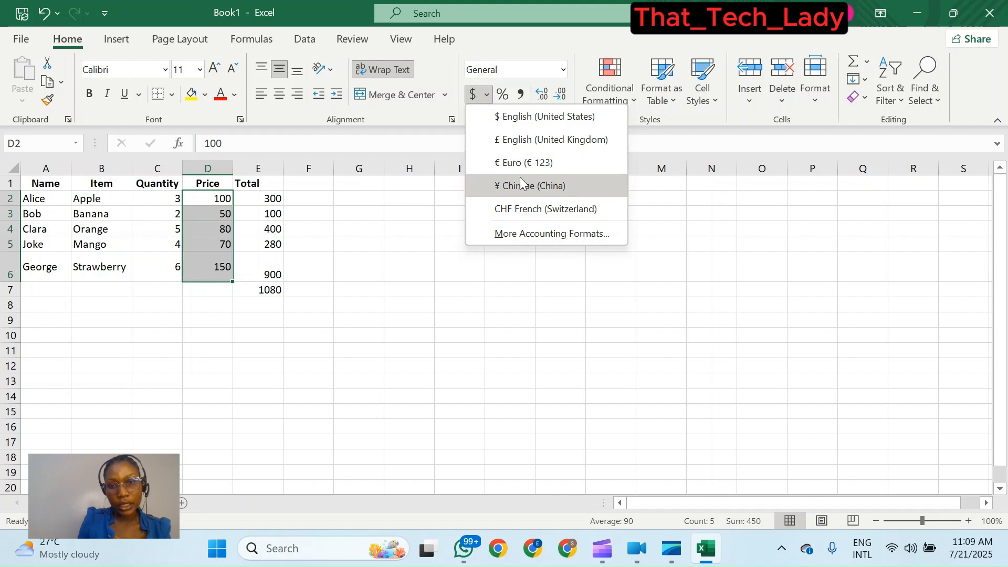
left_click(529, 233)
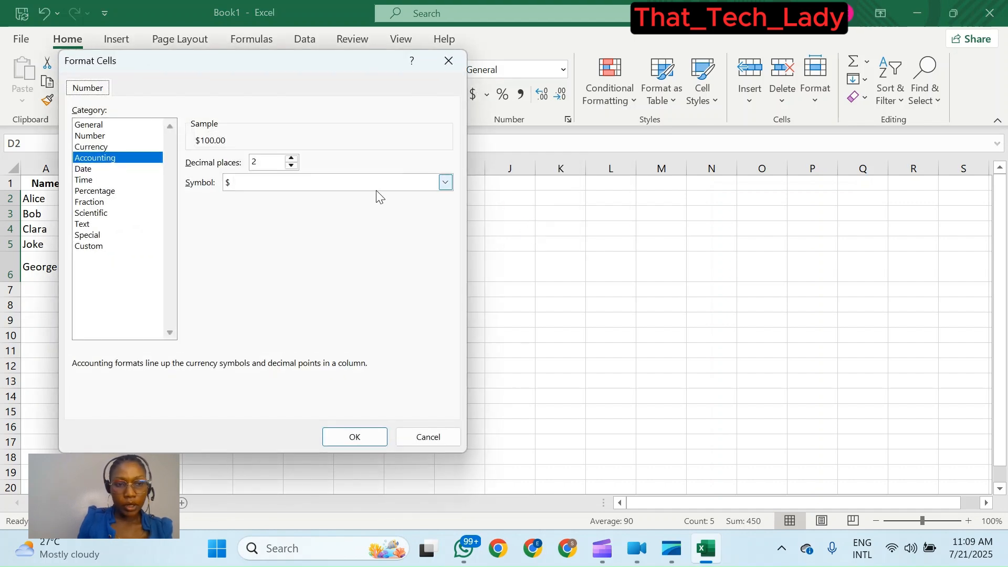
- Format the selected prices as Currency with the ₦ Hausa symbol
left_click(112, 147)
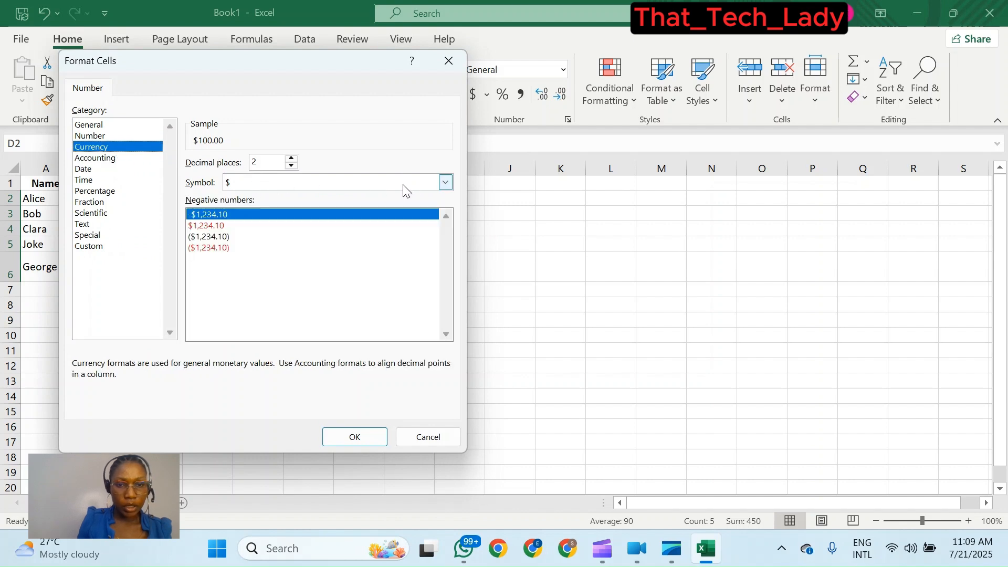
left_click(447, 182)
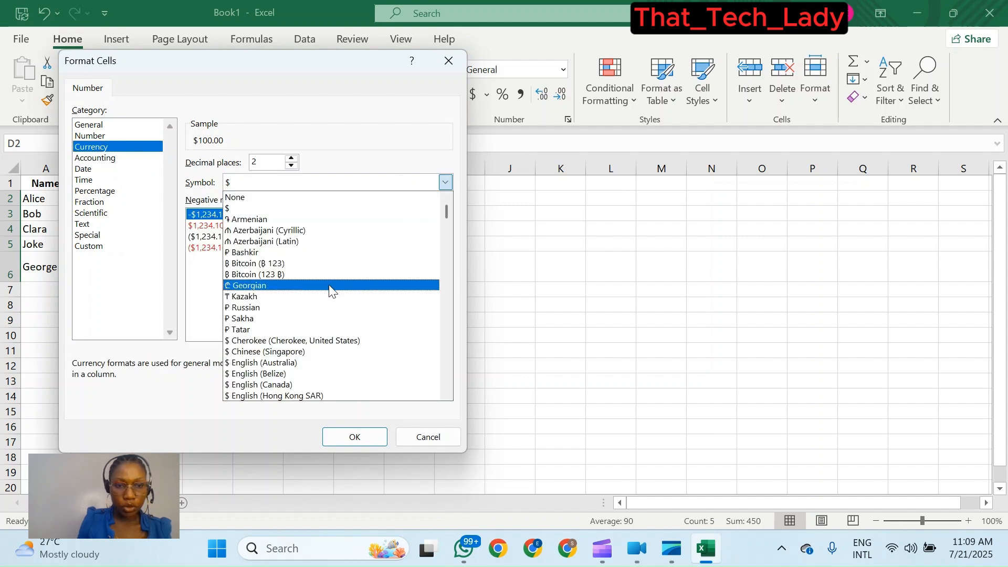
scroll(330, 294, "down", 1)
scroll(330, 294, "down", 12)
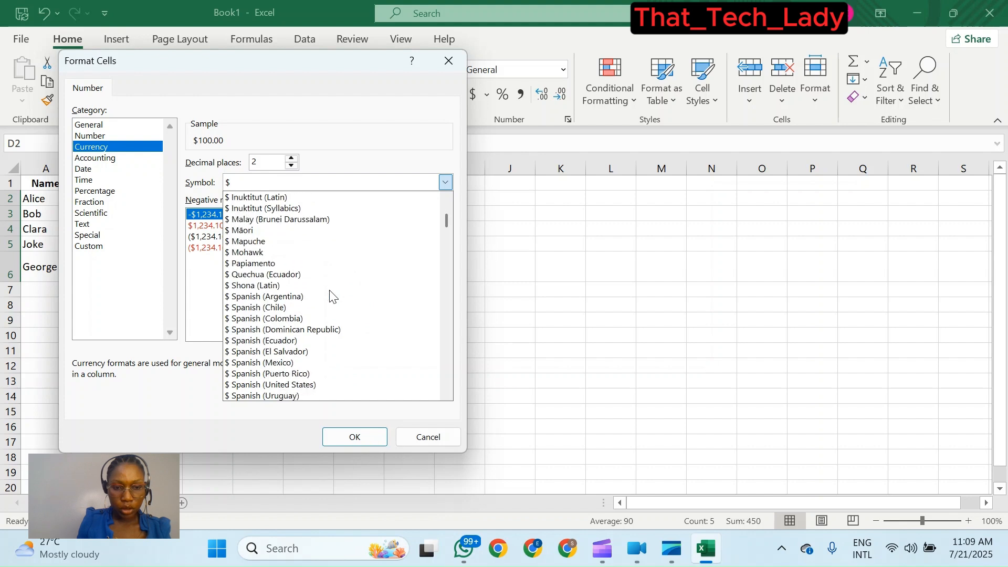
scroll(330, 294, "down", 4)
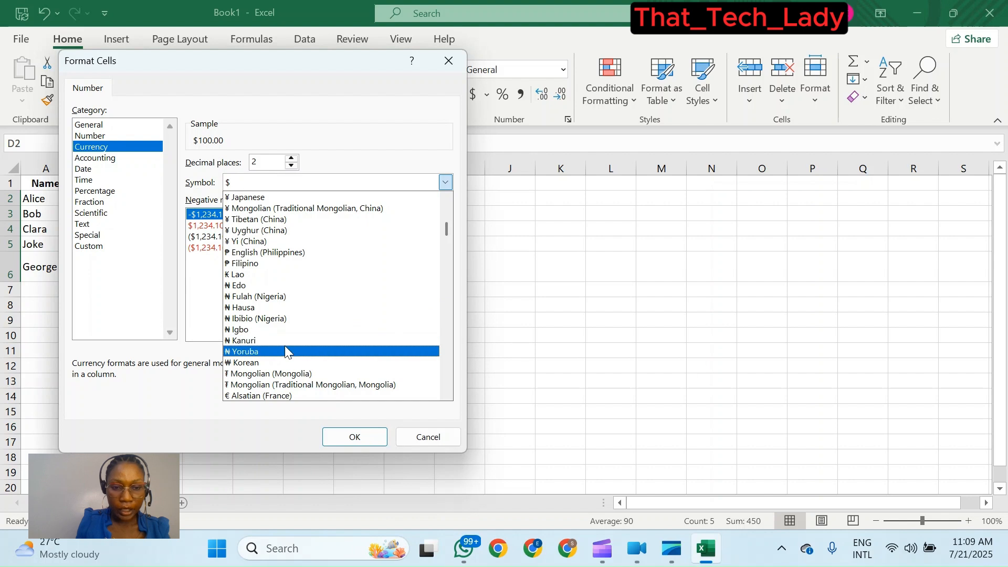
scroll(281, 315, "down", 1)
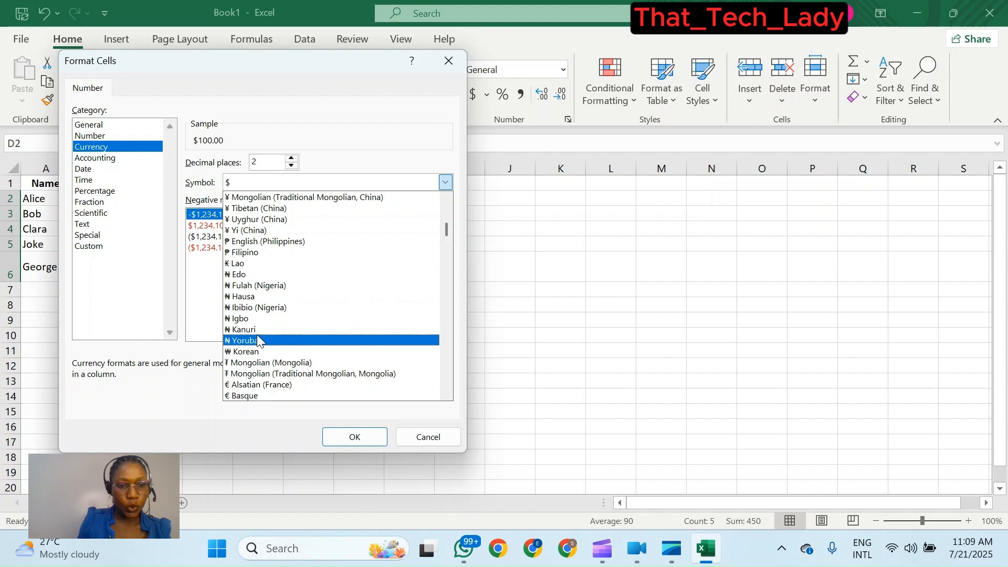
left_click(264, 298)
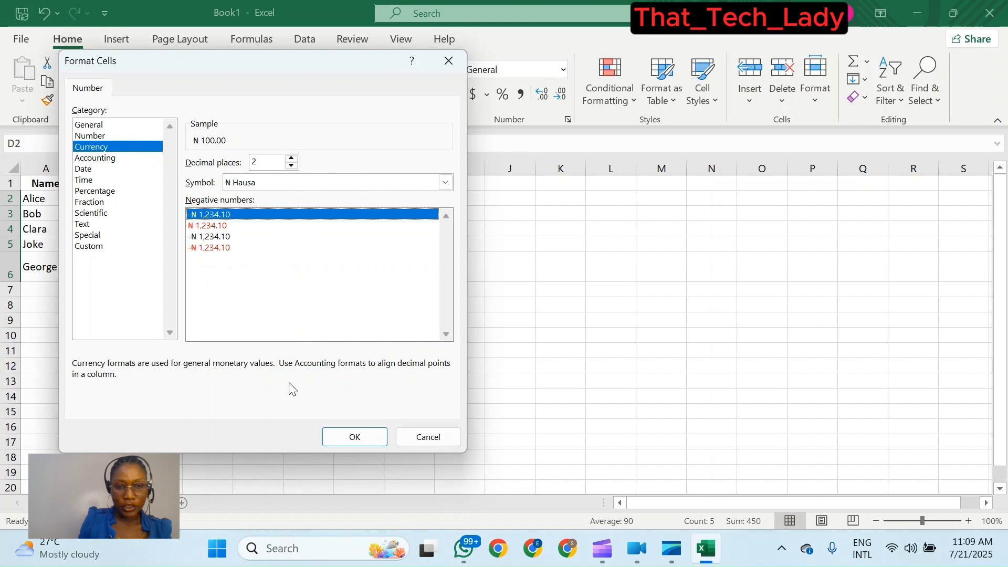
left_click(353, 438)
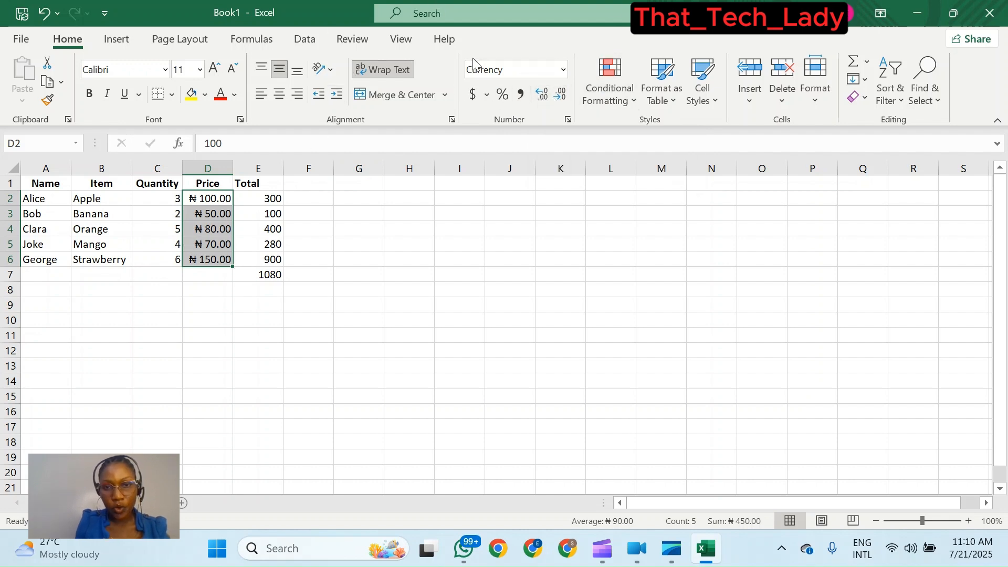
- Reduce the prices to zero decimal places, then deselect them
left_click(559, 97)
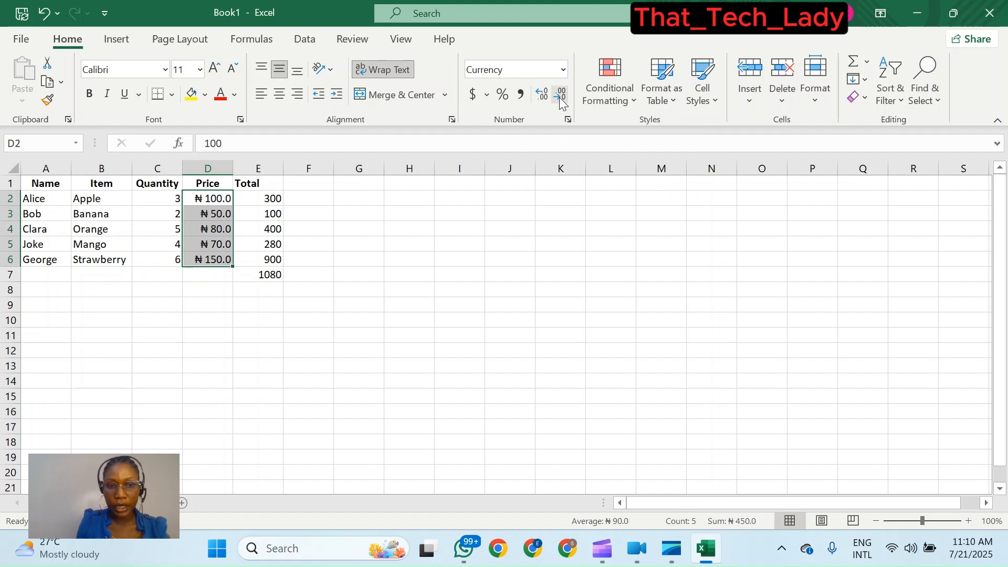
left_click(560, 97)
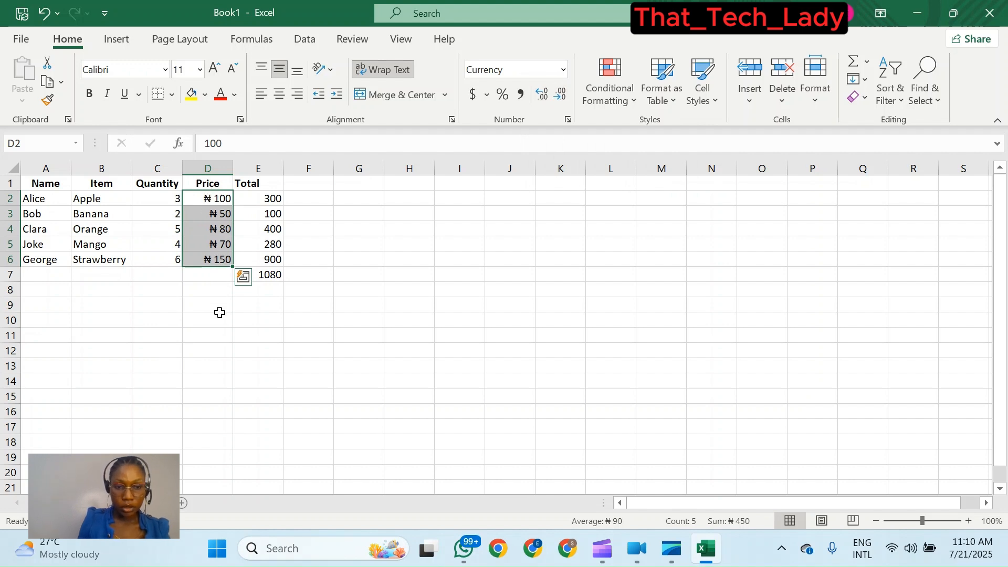
left_click(216, 277)
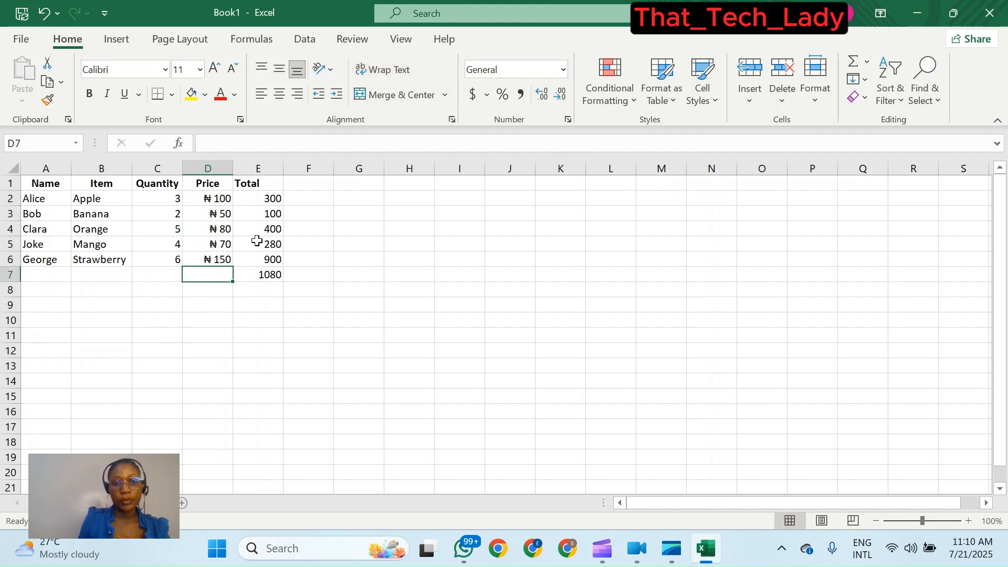
- Select the totals in E2:E7 and format them as Currency with the ₦ Hausa symbol
left_click(274, 199)
left_click_drag(275, 199, 274, 269)
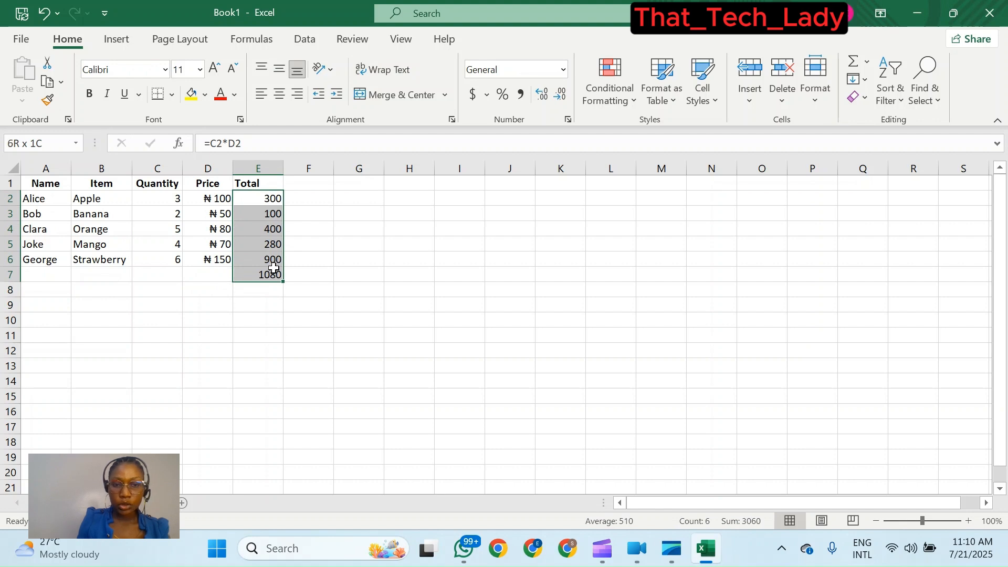
left_click_drag(273, 269, 274, 268)
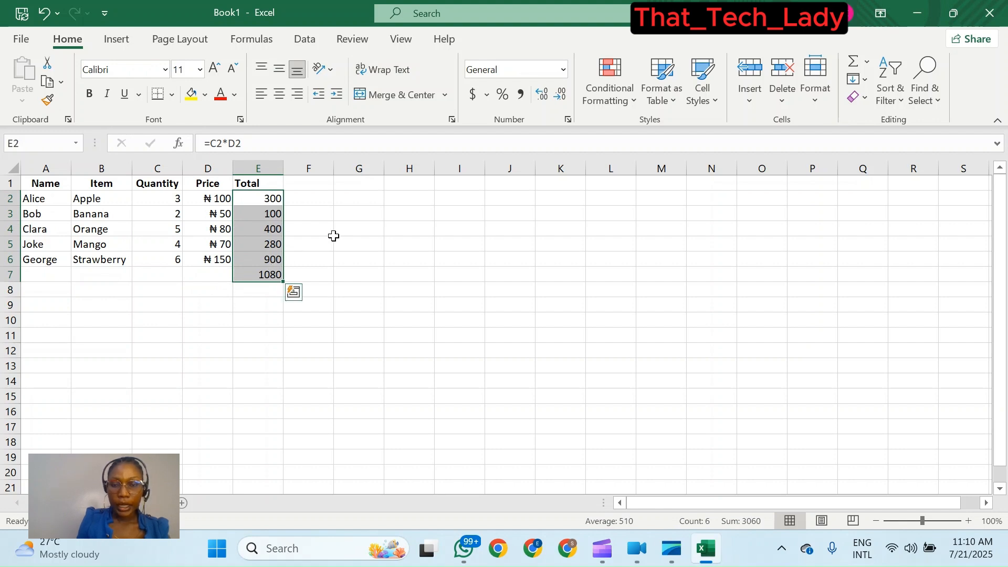
left_click(487, 95)
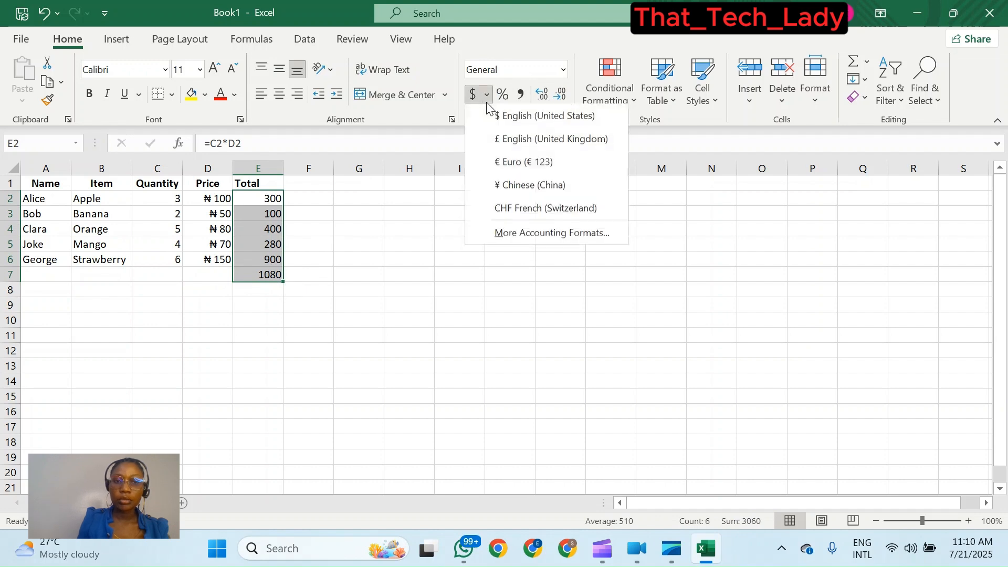
left_click(537, 234)
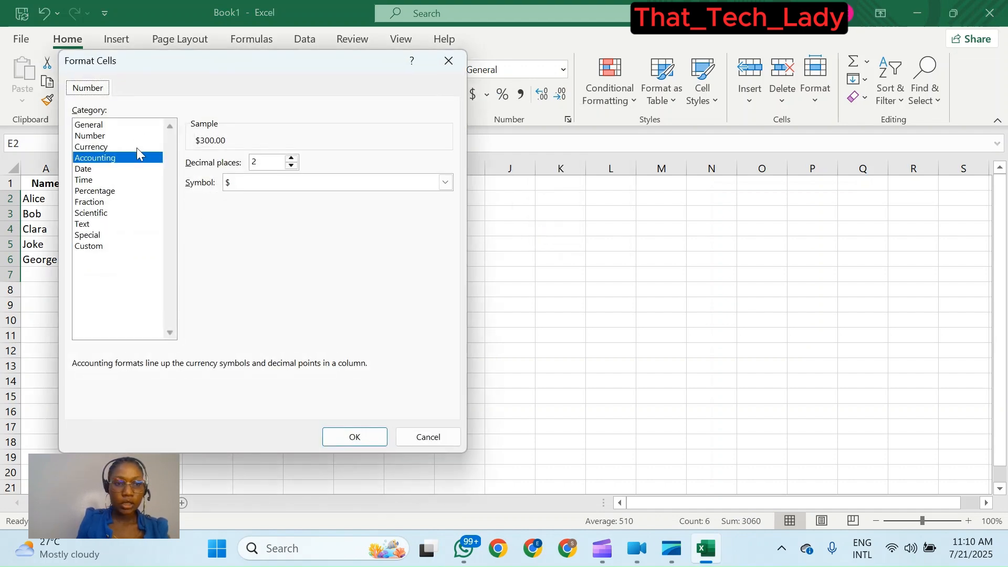
left_click(137, 147)
left_click(303, 181)
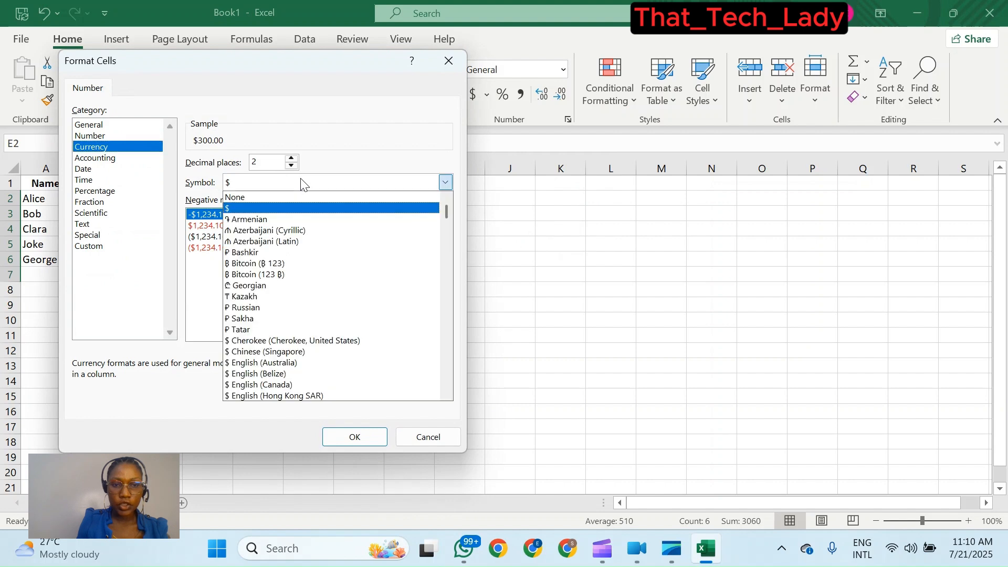
scroll(355, 323, "down", 5)
scroll(354, 323, "down", 6)
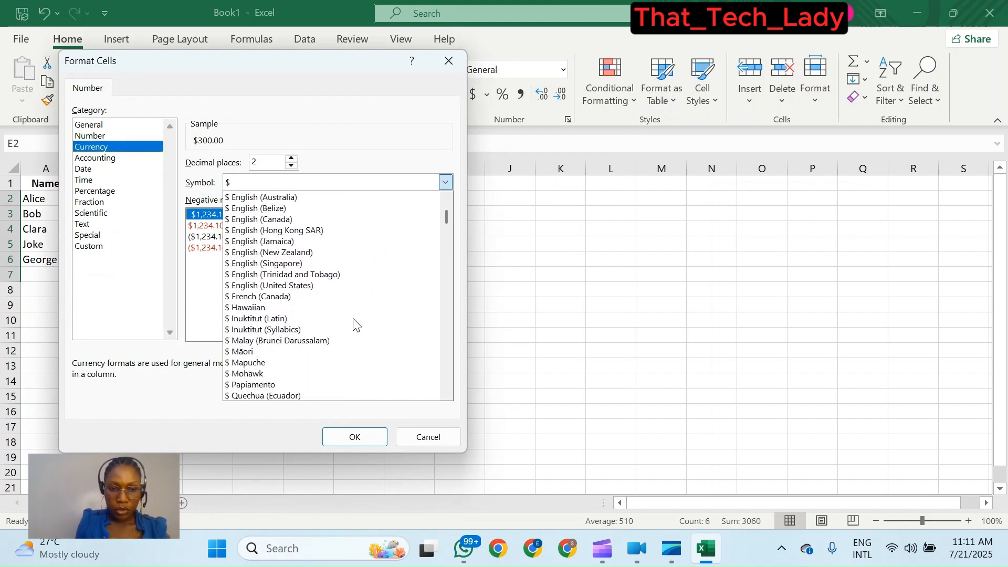
scroll(355, 323, "down", 5)
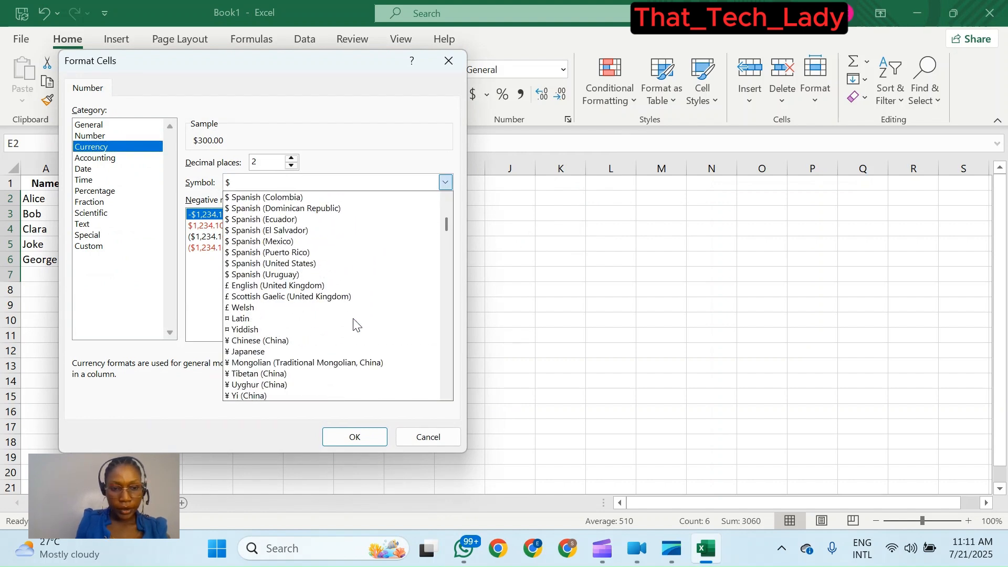
scroll(287, 318, "down", 2)
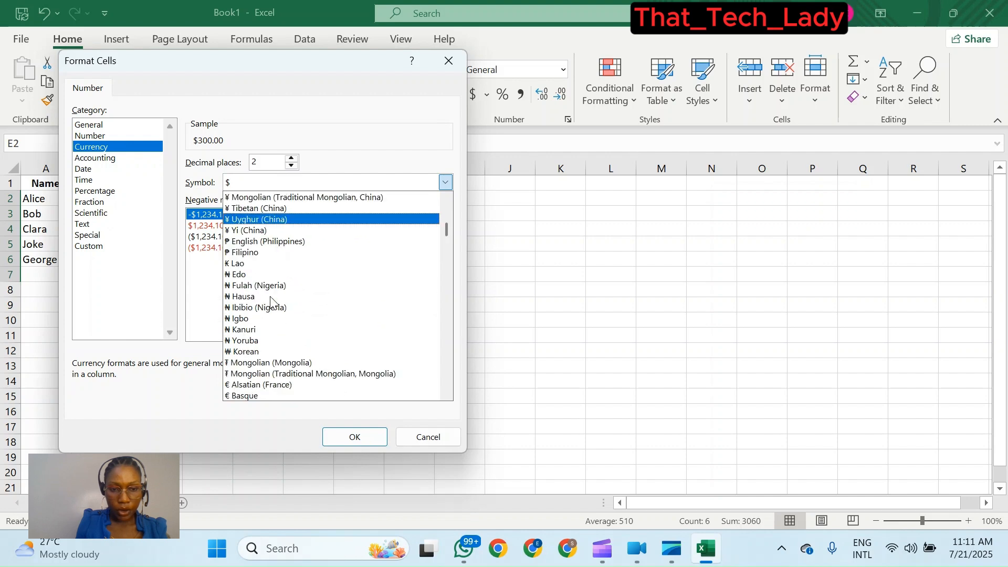
left_click(264, 297)
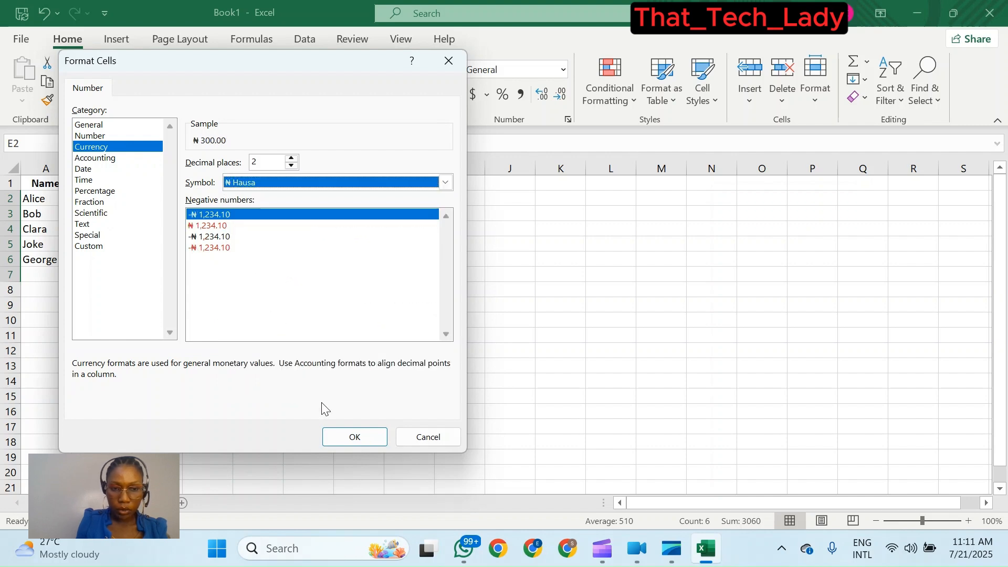
left_click(371, 438)
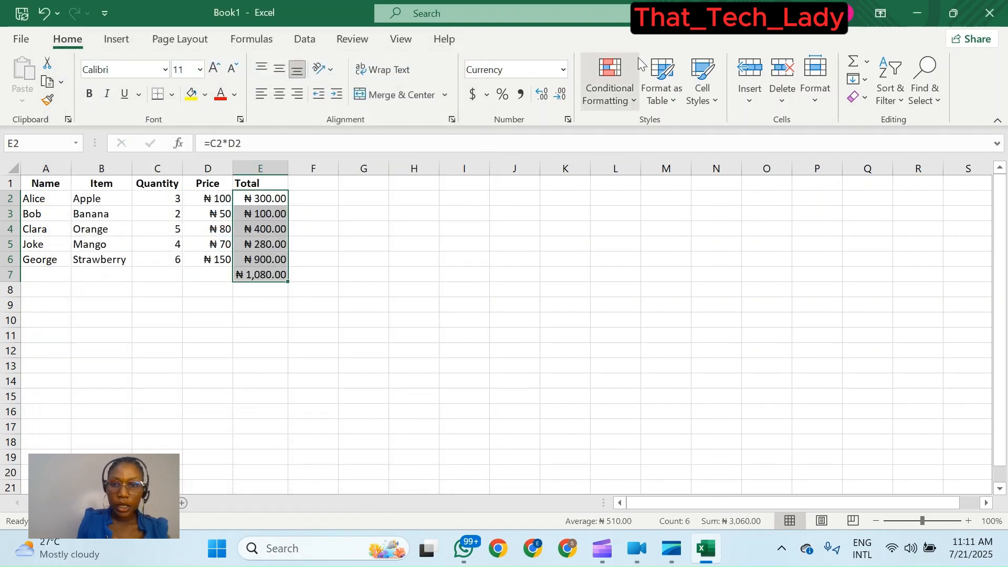
- Reduce the totals to zero decimal places, then deselect them
left_click(558, 97)
left_click(558, 97)
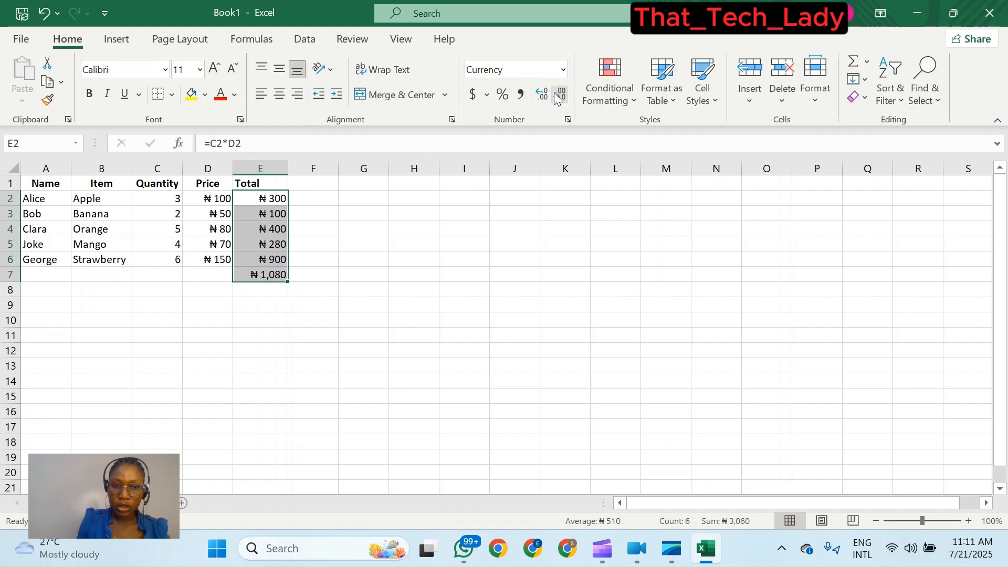
left_click(519, 257)
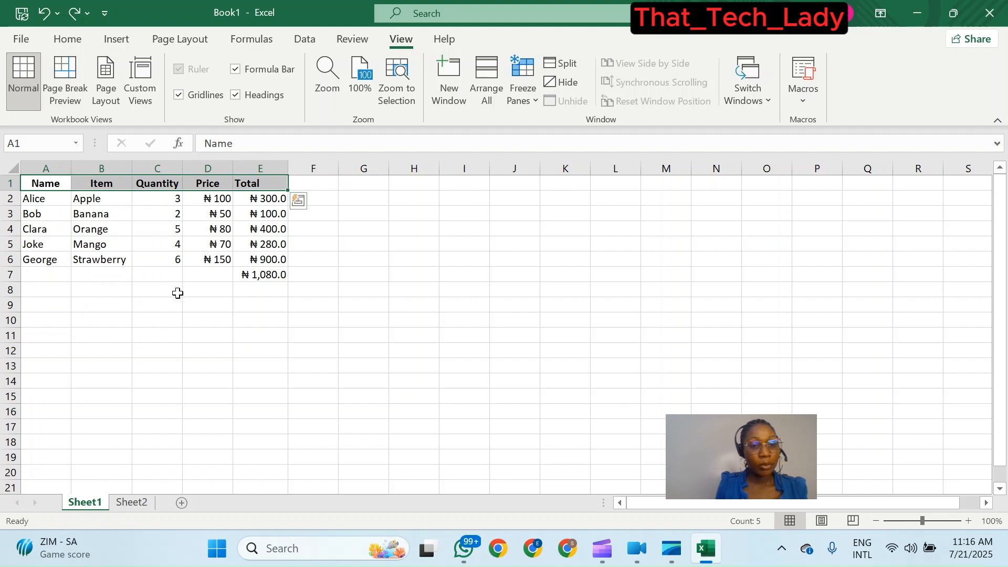
- Scroll down and back up the worksheet to examine how the header row behaves
scroll(186, 287, "down", 19)
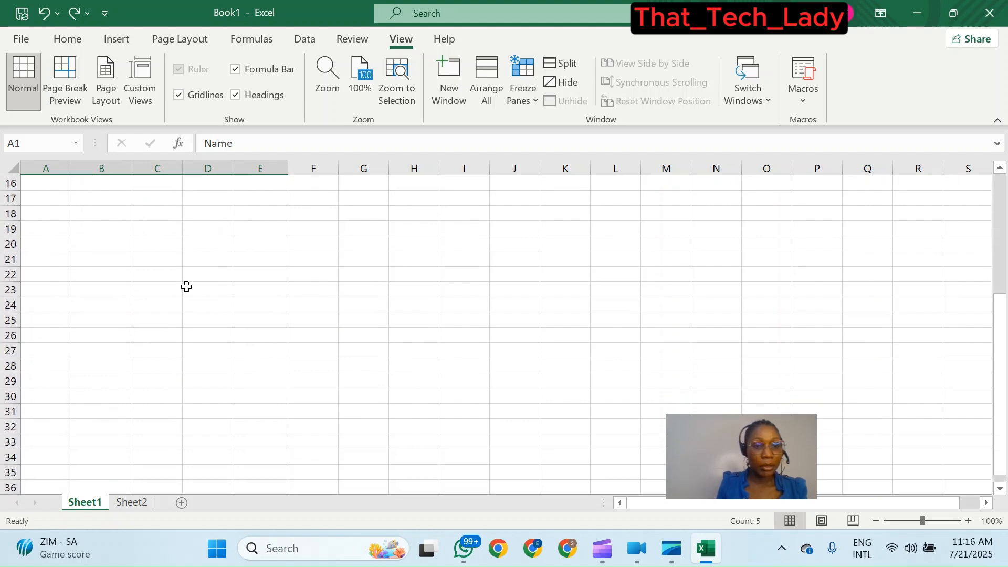
scroll(187, 287, "up", 19)
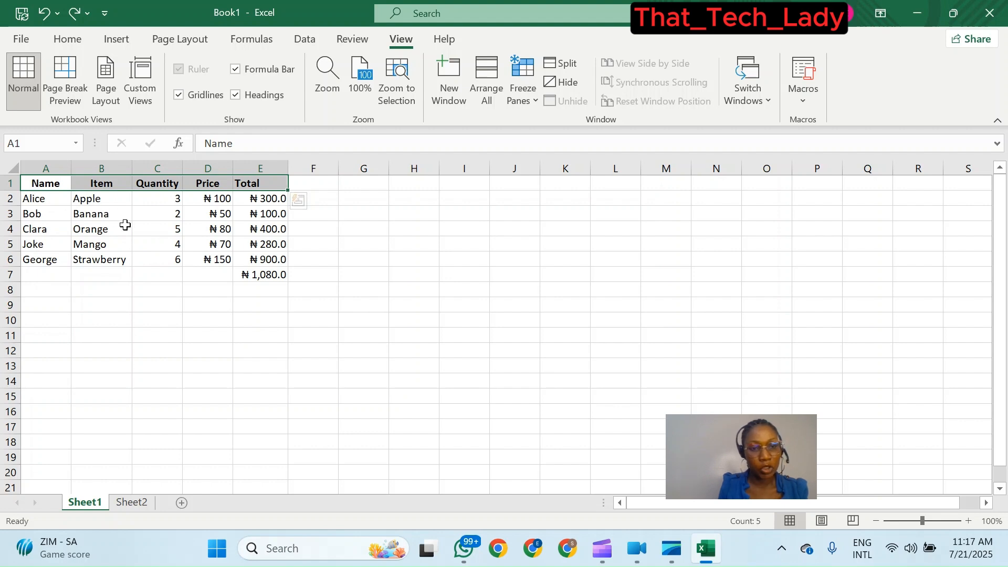
scroll(125, 225, "down", 1)
scroll(125, 225, "up", 1)
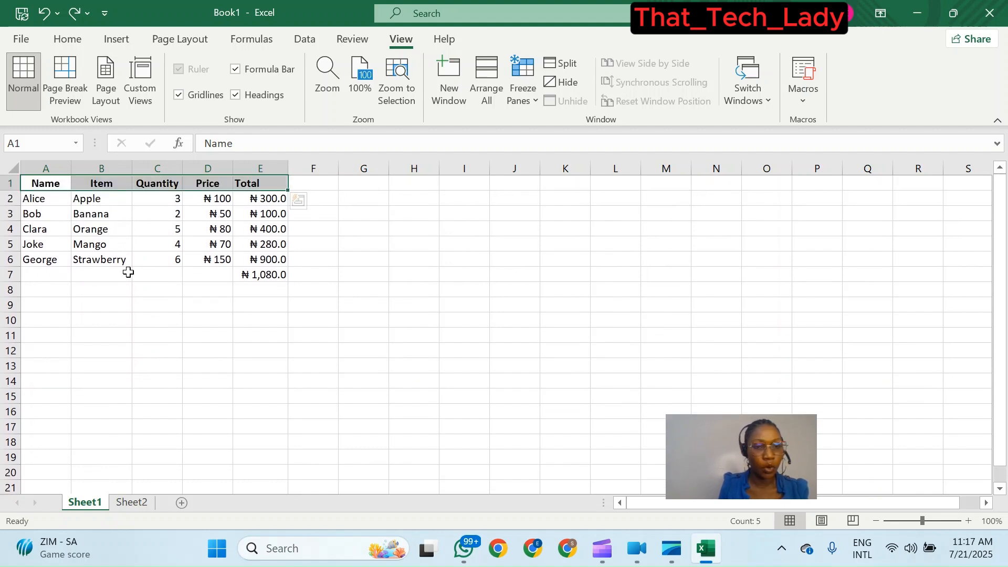
scroll(169, 250, "down", 2)
scroll(169, 250, "up", 2)
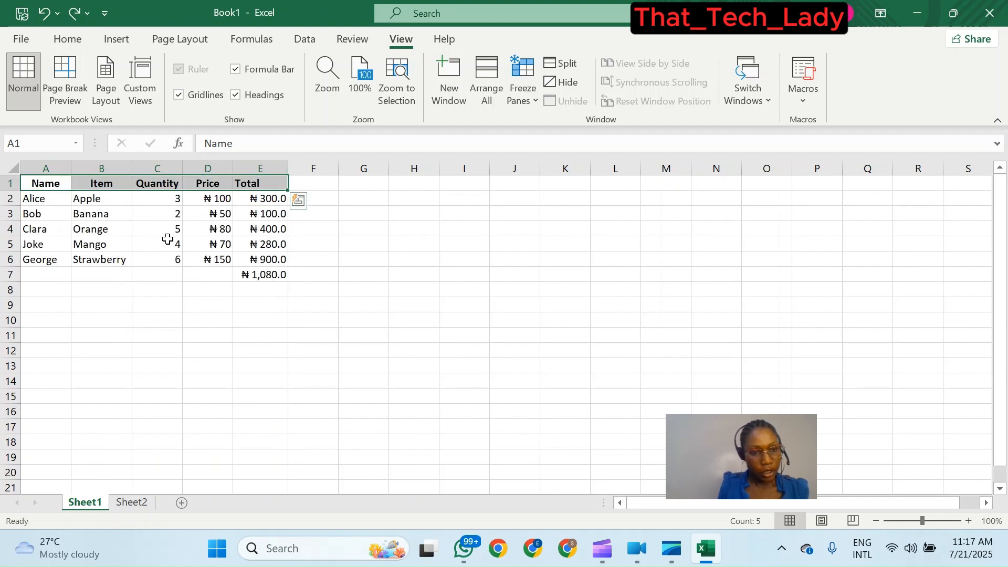
scroll(167, 240, "down", 1)
scroll(168, 240, "down", 5)
scroll(163, 239, "up", 6)
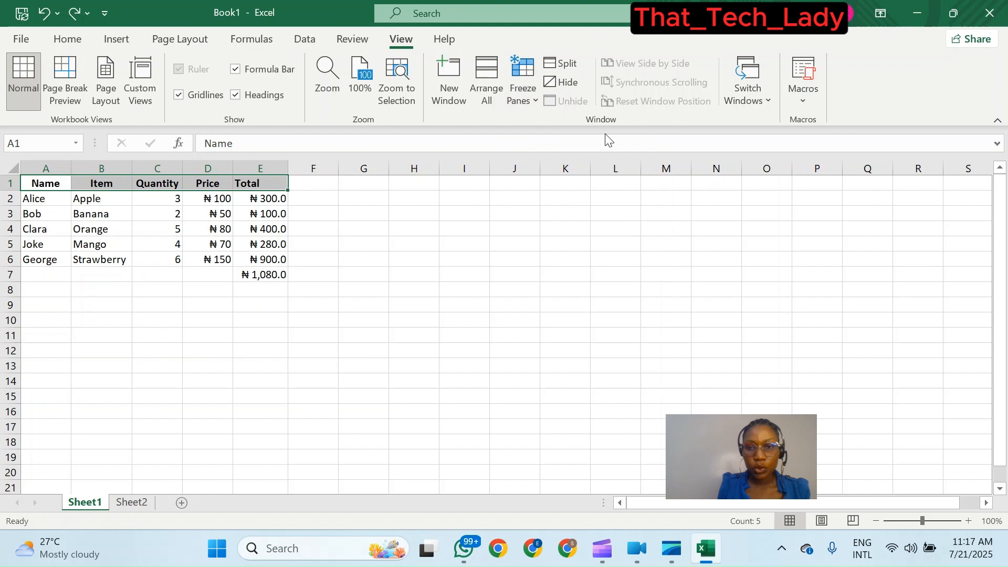
- Freeze the top row of the worksheet so the headers stay visible
left_click(537, 99)
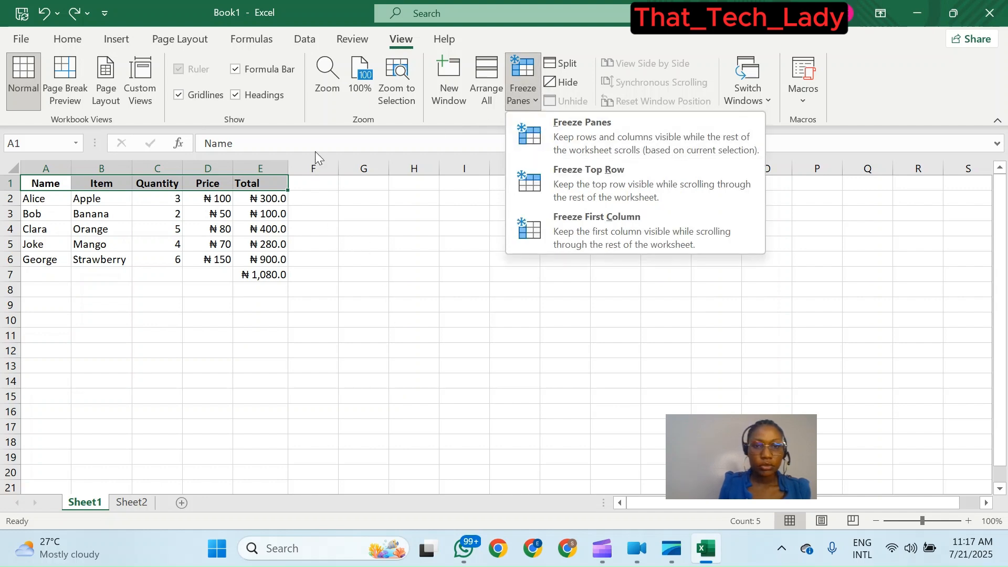
left_click(483, 334)
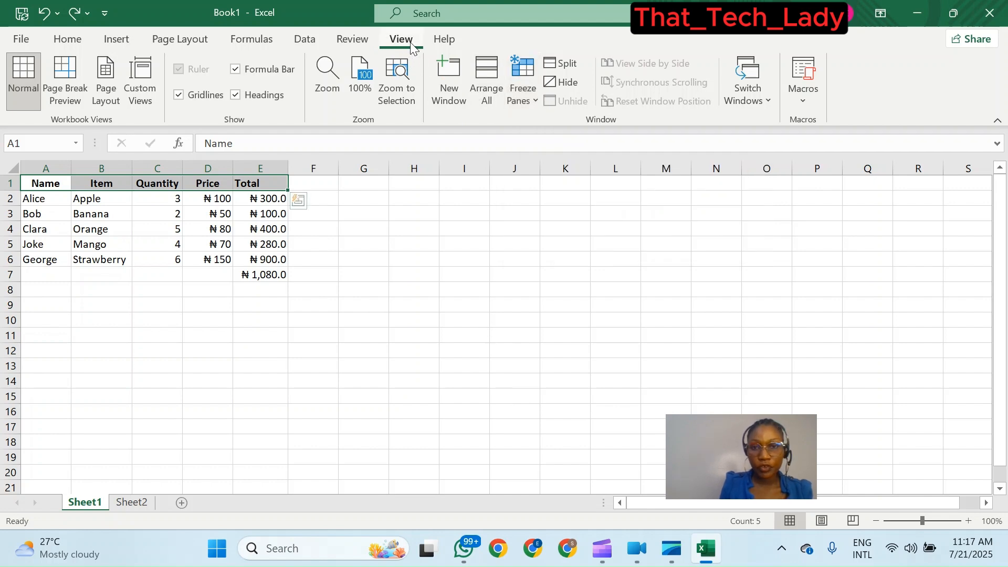
left_click(534, 101)
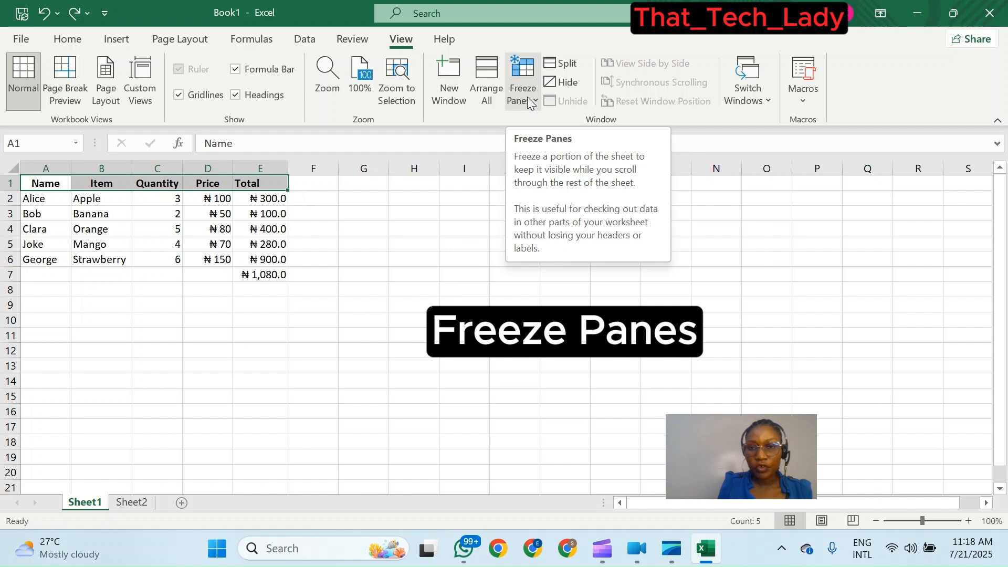
left_click(532, 103)
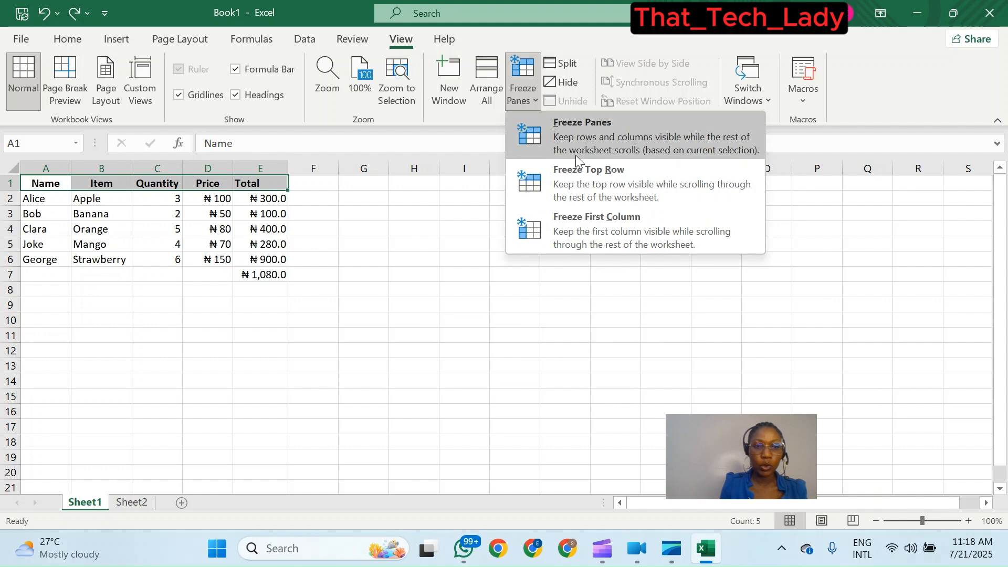
left_click(618, 189)
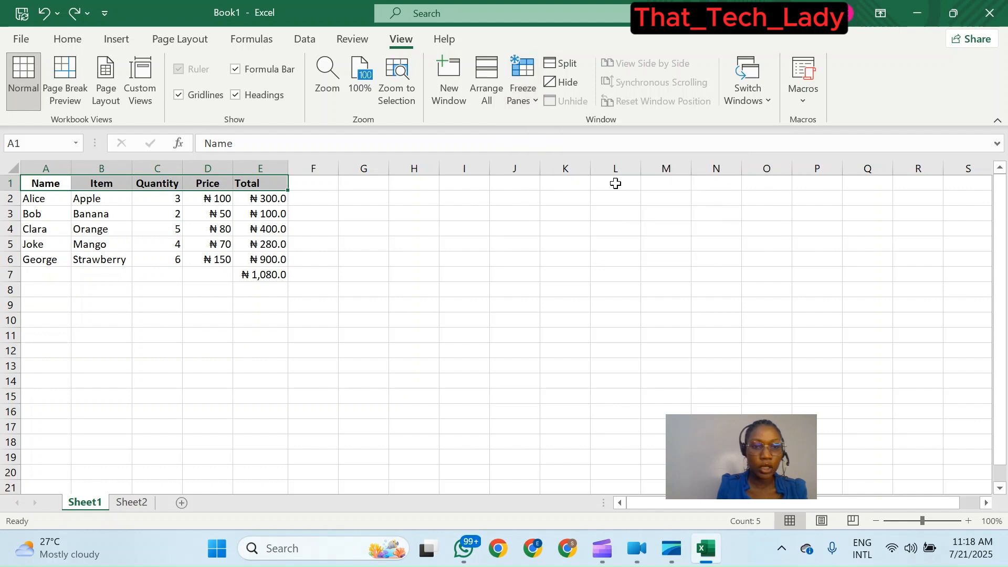
- Scroll down and back up to check the frozen header row
scroll(151, 264, "down", 1)
scroll(152, 264, "down", 2)
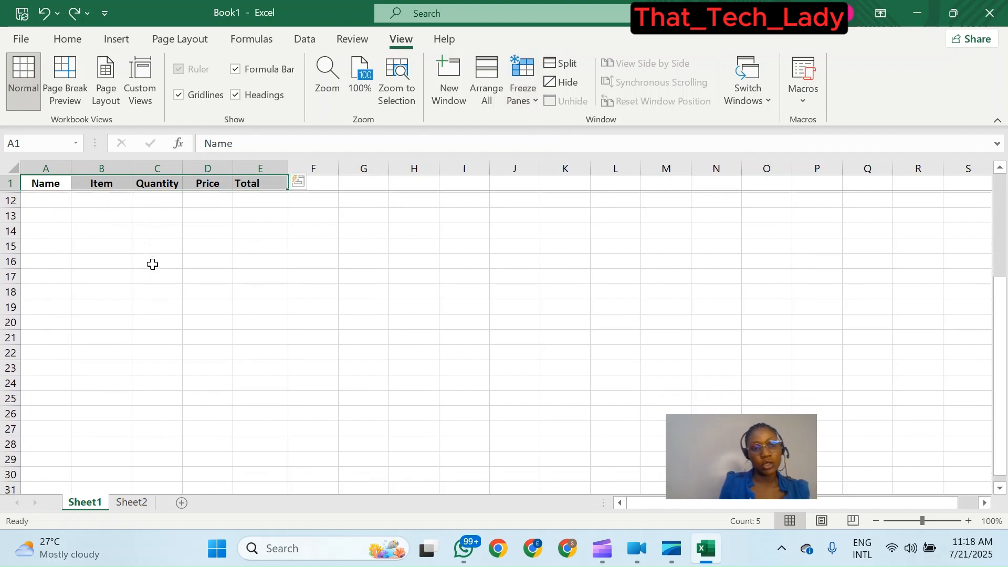
scroll(153, 264, "up", 3)
scroll(153, 264, "down", 4)
scroll(154, 264, "down", 5)
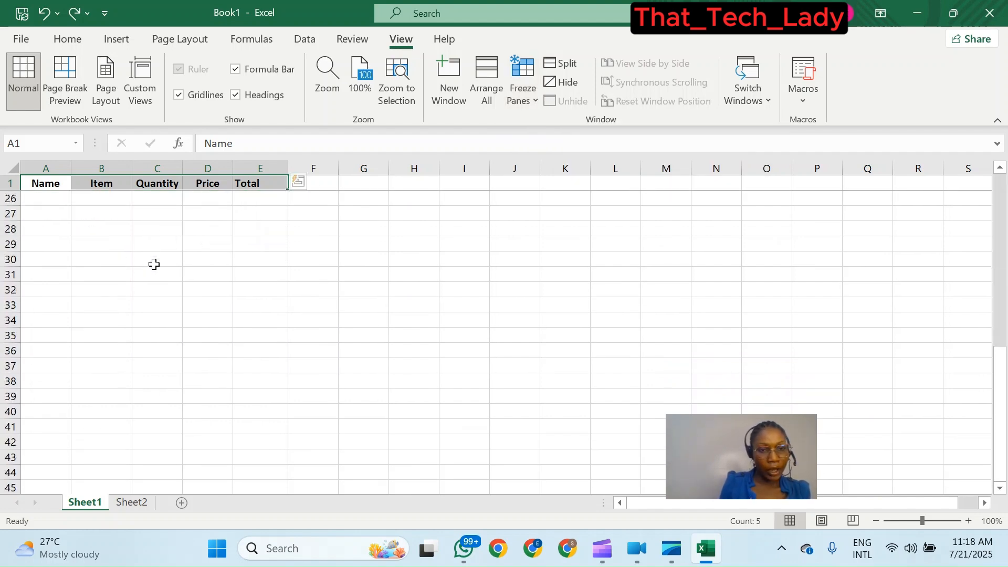
scroll(153, 263, "up", 9)
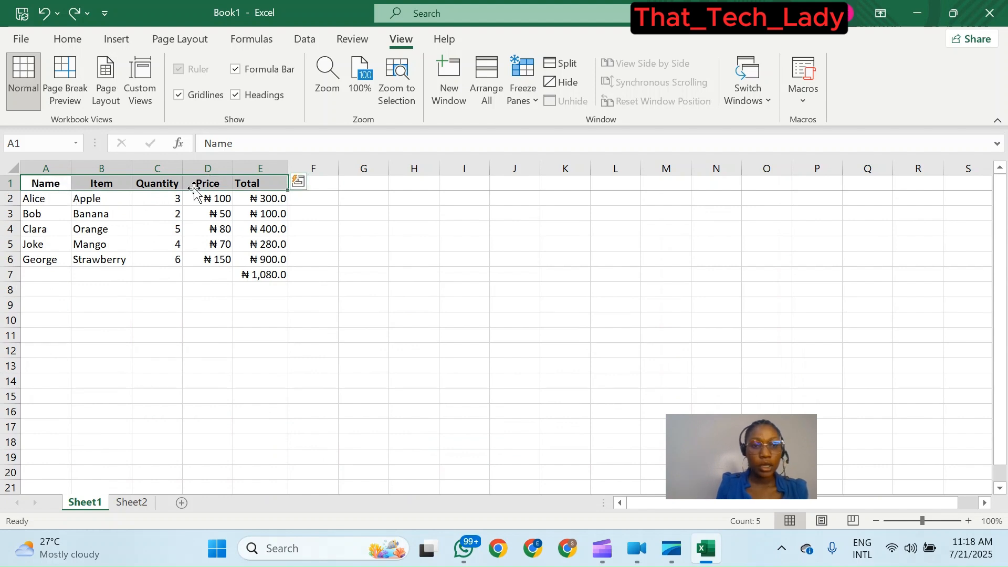
- Unfreeze the worksheet panes so every row scrolls together again
scroll(220, 256, "down", 4)
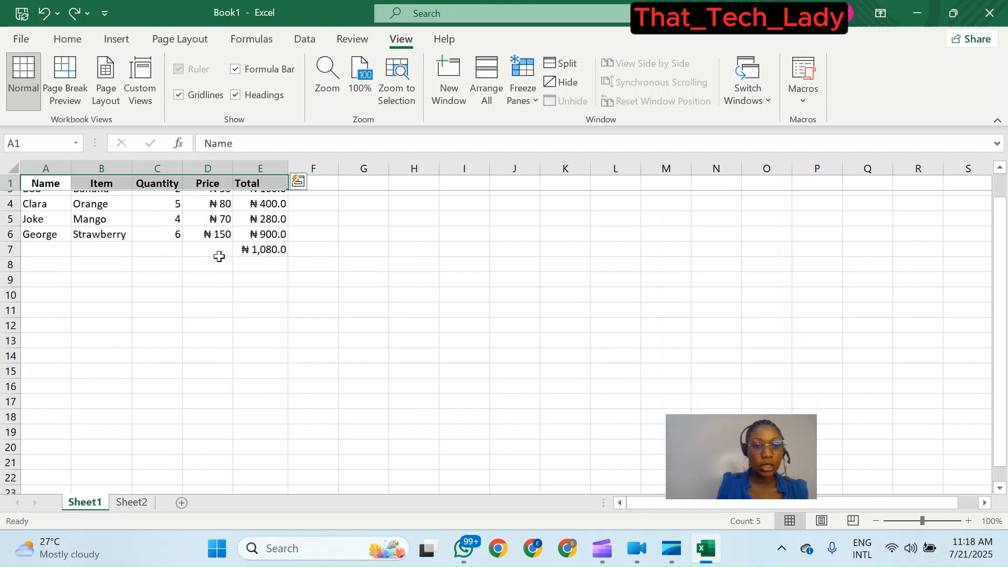
scroll(215, 271, "down", 20)
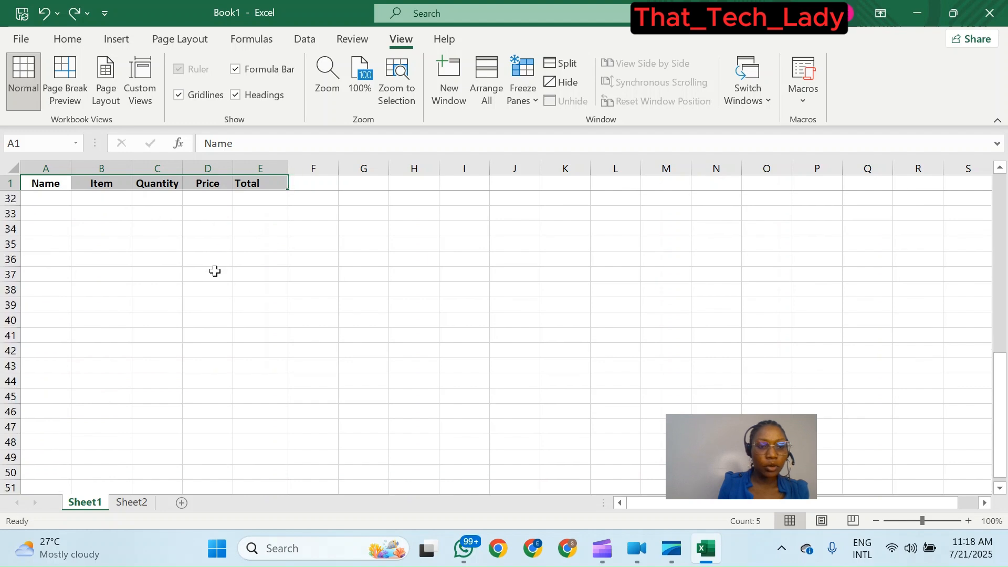
scroll(215, 269, "up", 20)
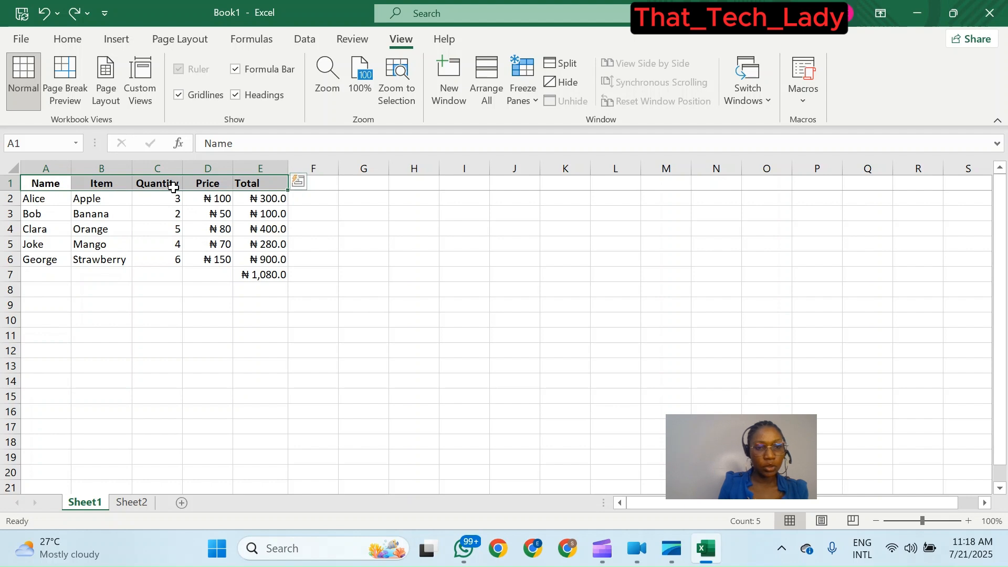
scroll(201, 292, "down", 2)
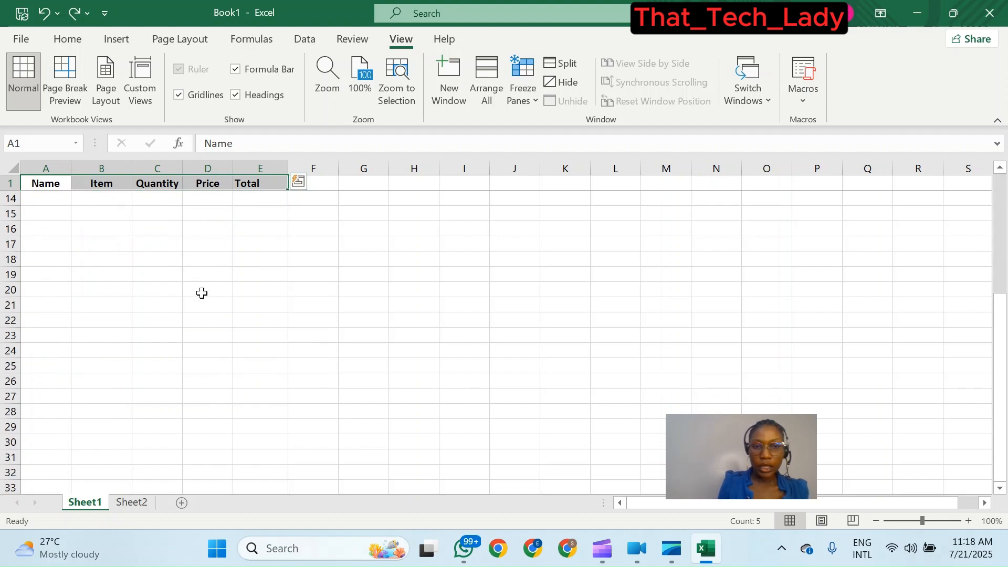
scroll(234, 245, "up", 2)
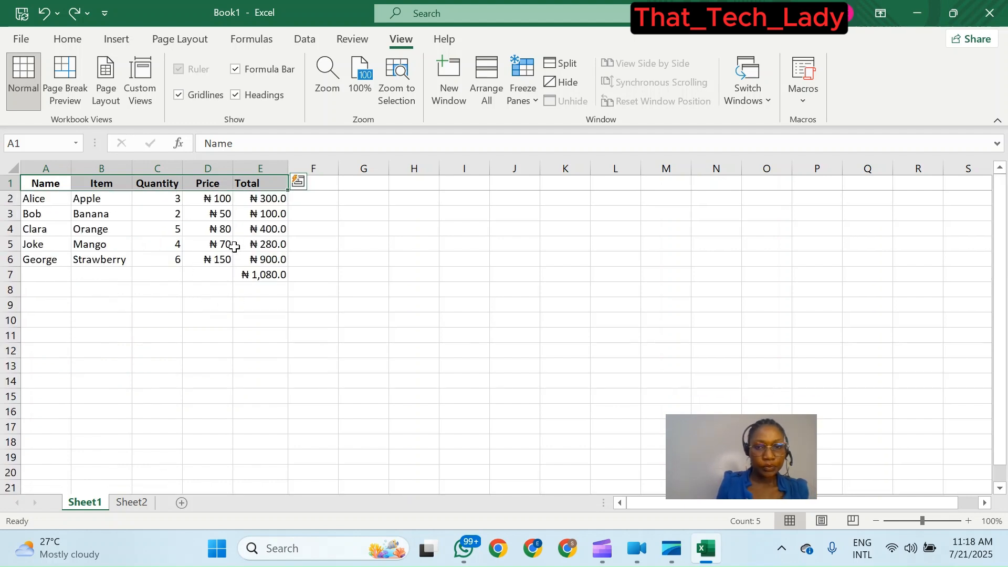
left_click(531, 100)
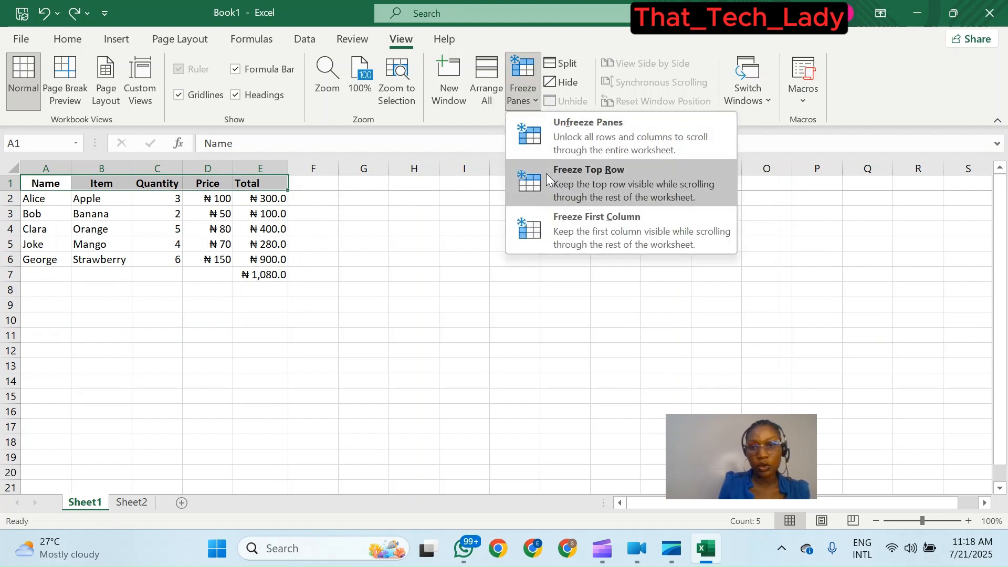
left_click(577, 123)
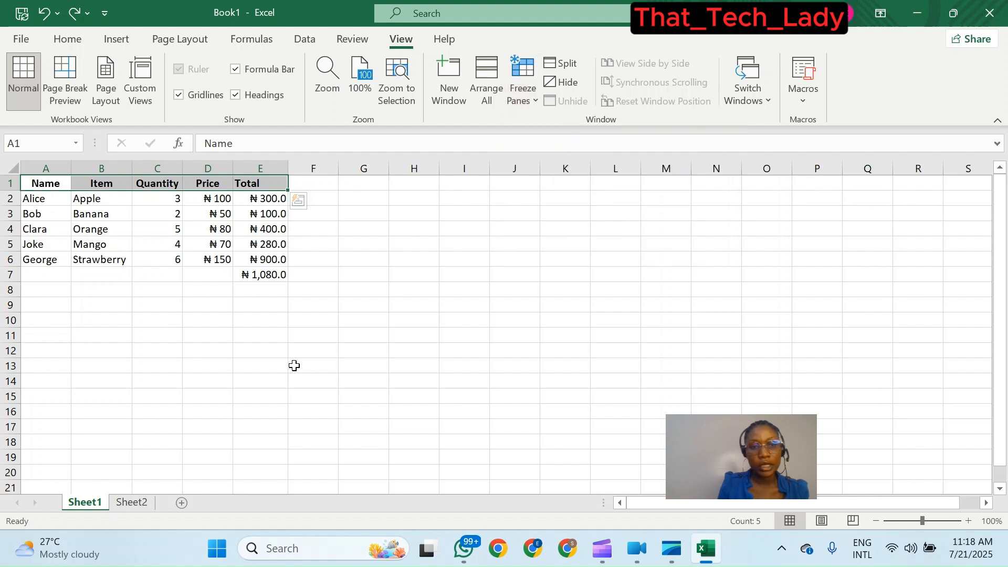
- Scroll down and back up the worksheet repeatedly to check how the header row now behaves
scroll(238, 287, "down", 3)
scroll(238, 287, "up", 3)
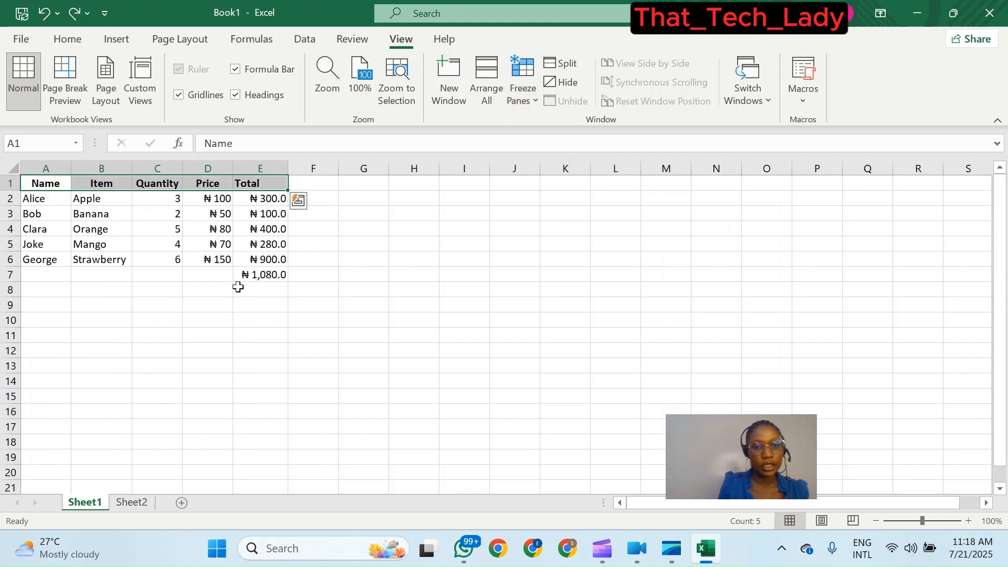
scroll(149, 273, "down", 4)
scroll(158, 301, "up", 4)
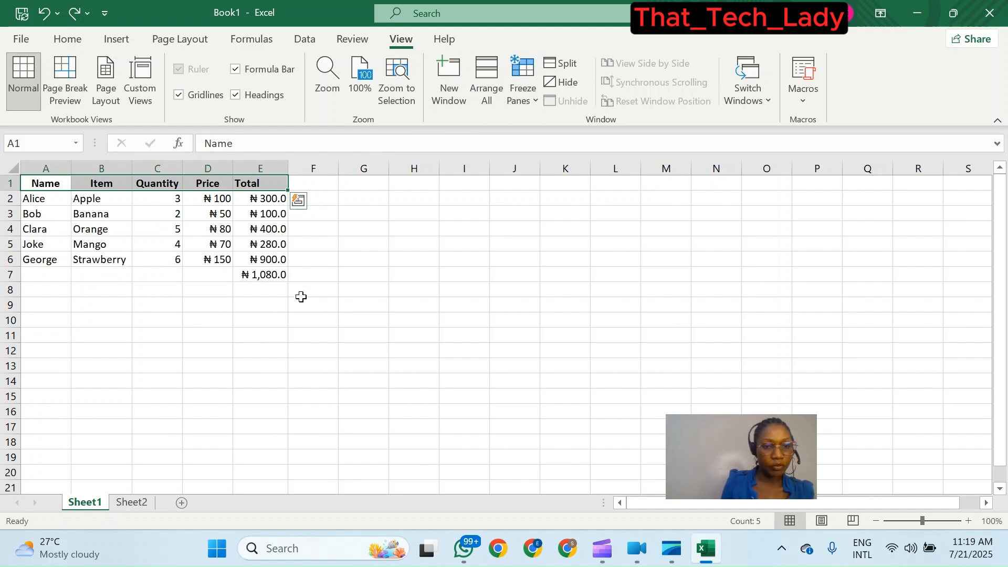
scroll(301, 297, "down", 2)
scroll(300, 295, "up", 2)
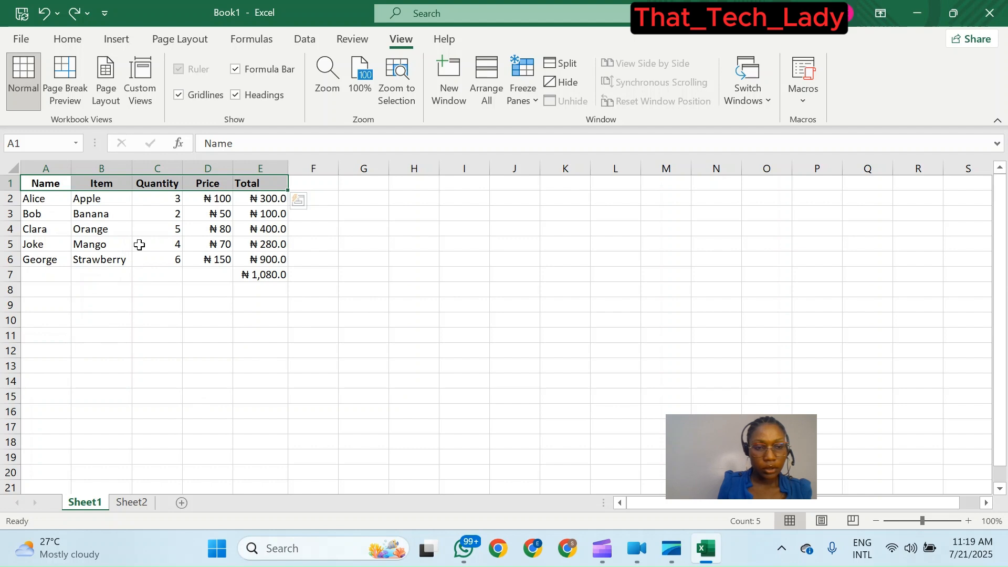
scroll(187, 326, "down", 1)
scroll(186, 325, "up", 1)
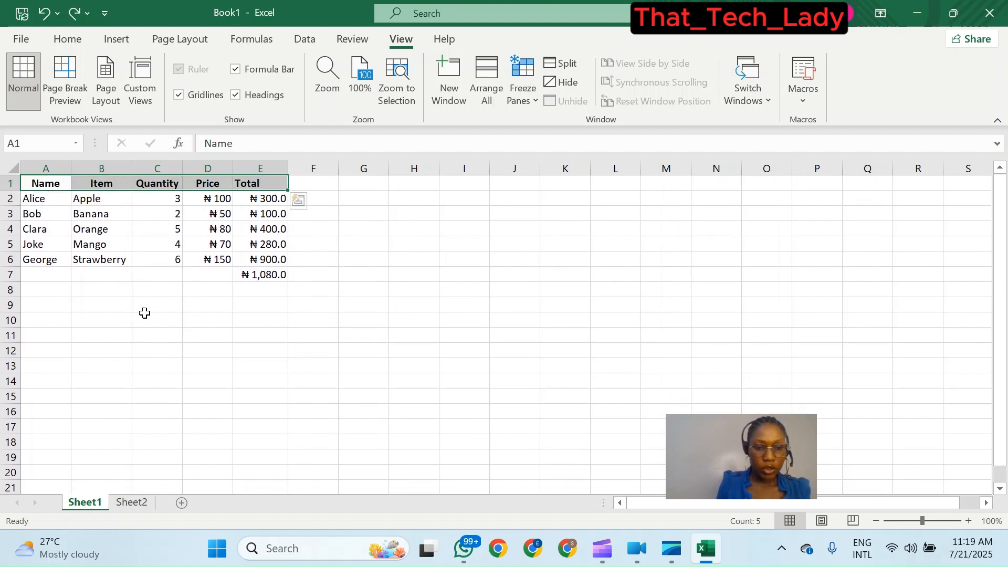
scroll(145, 315, "down", 2)
scroll(144, 320, "up", 2)
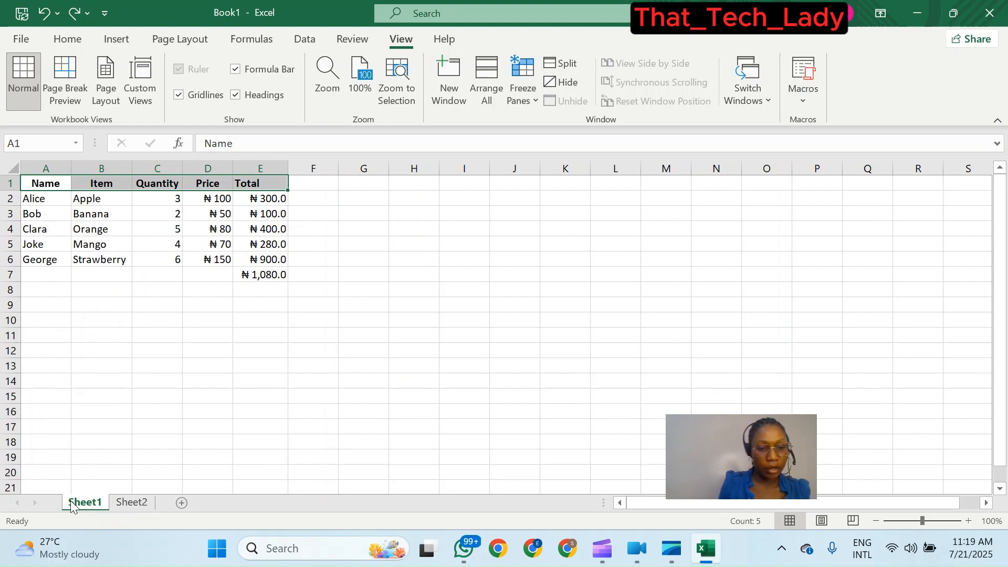
- Rename the Sheet1 worksheet to new
left_click(126, 504, "ctrl")
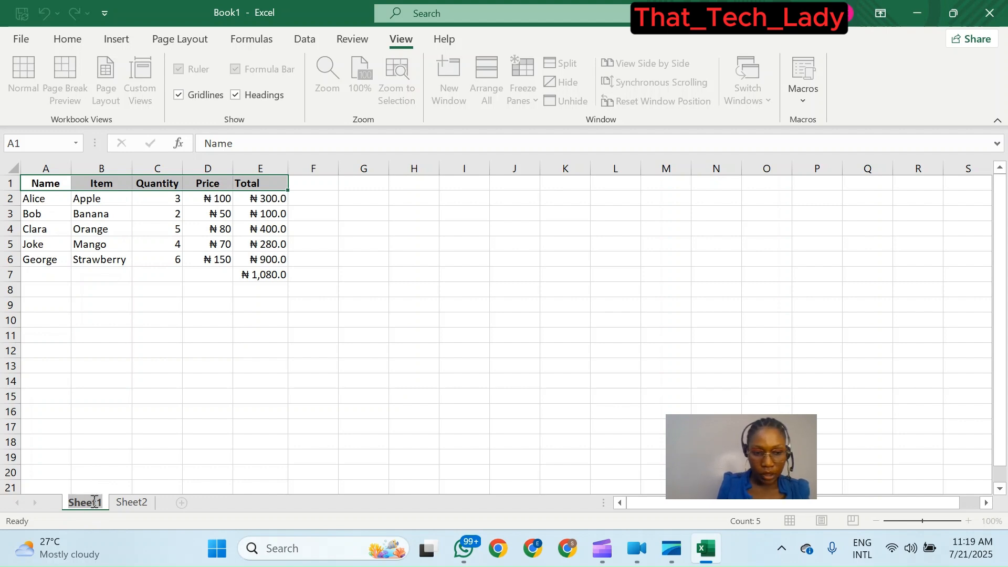
left_click(132, 503)
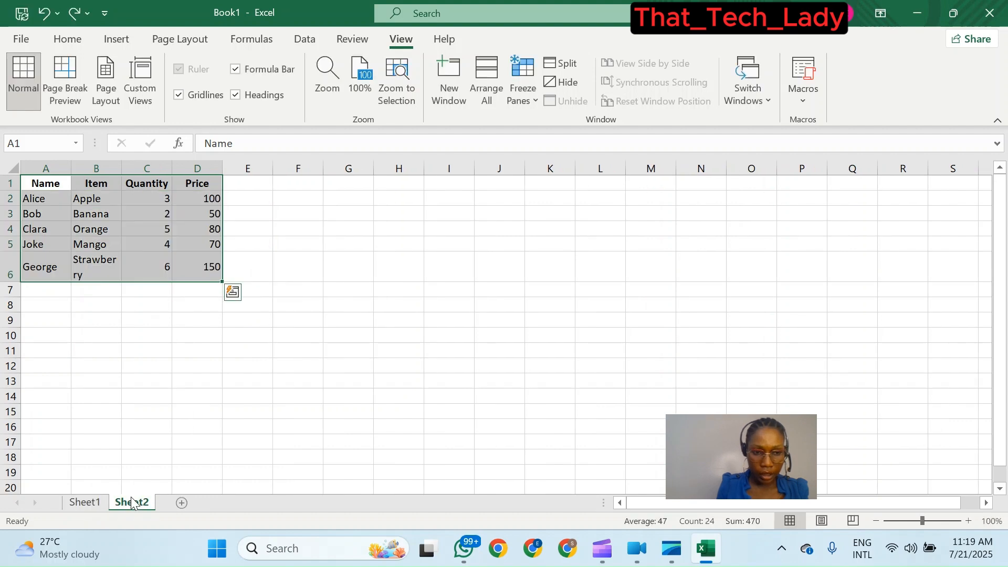
left_click(78, 502)
right_click(78, 503)
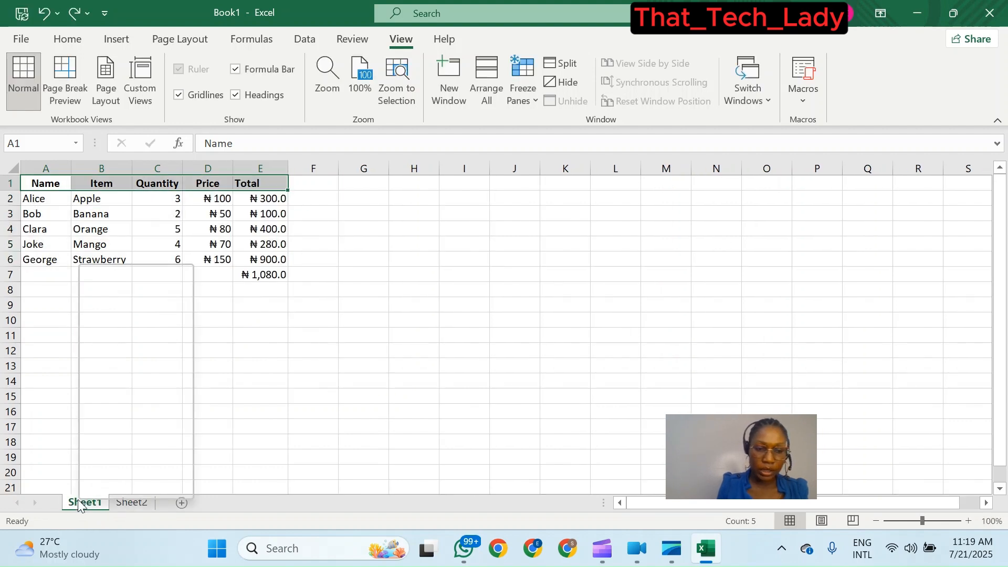
left_click(78, 499)
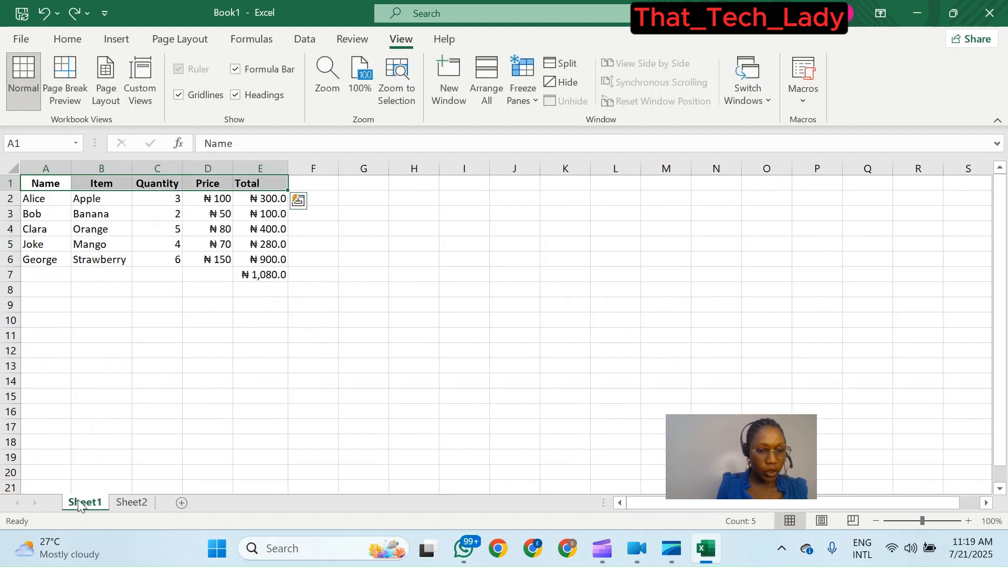
double_click(77, 500)
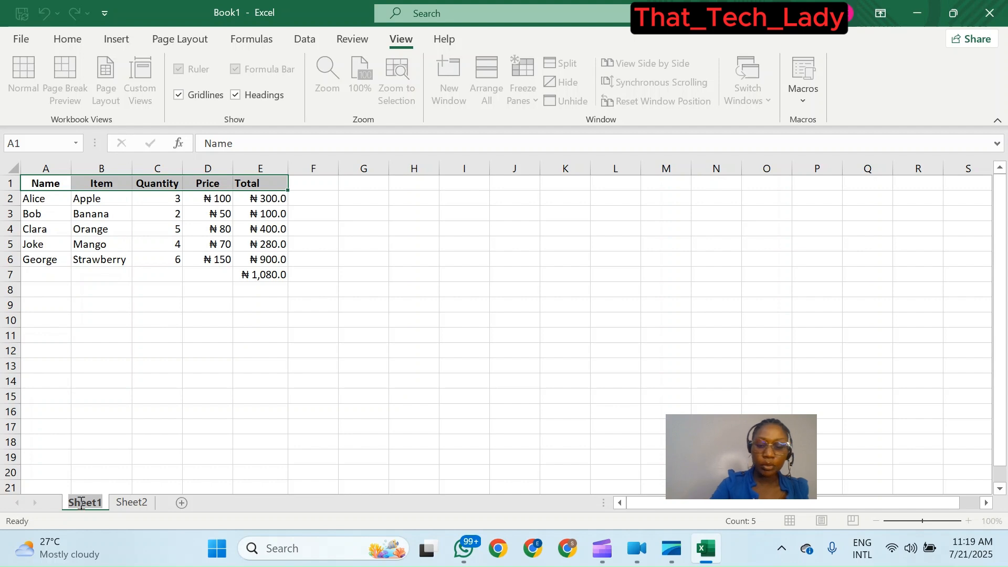
type("new")
key("Return")
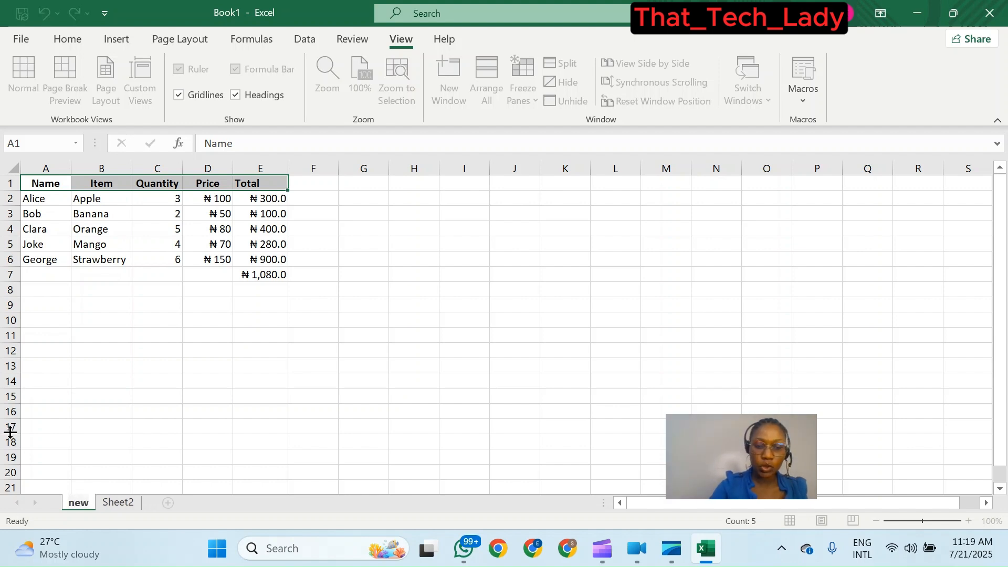
left_click(109, 502)
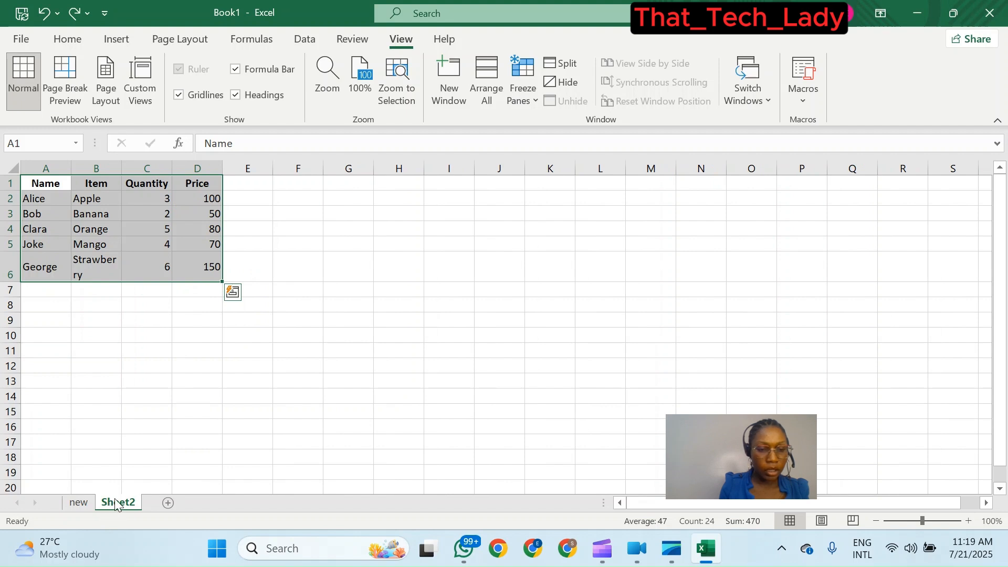
right_click(117, 505)
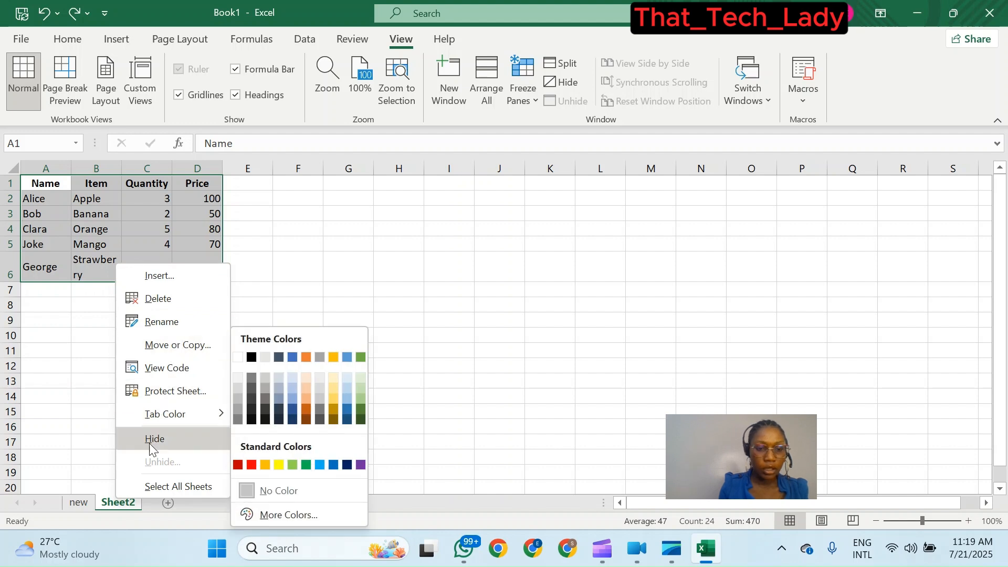
left_click(109, 503)
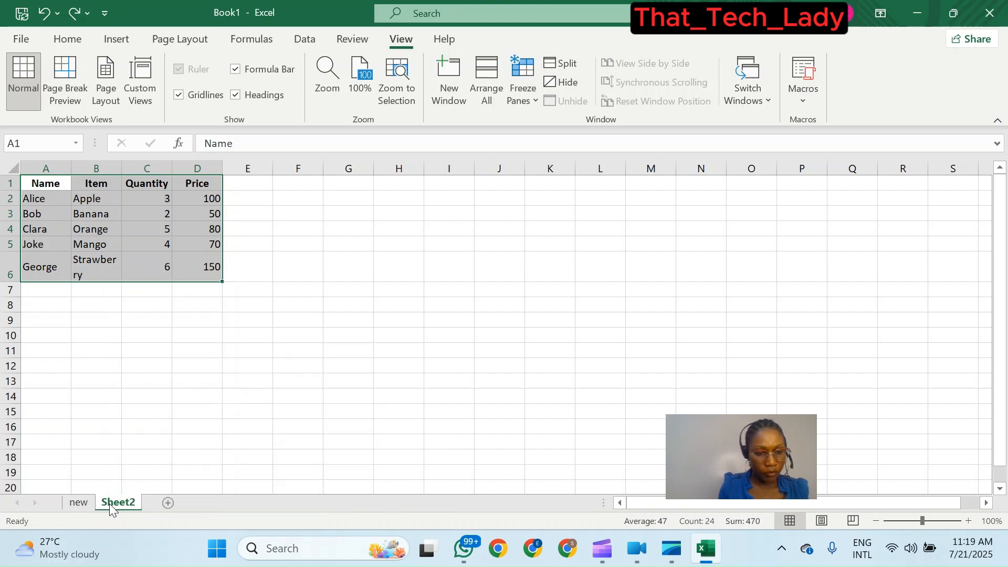
double_click(111, 503)
key("Return")
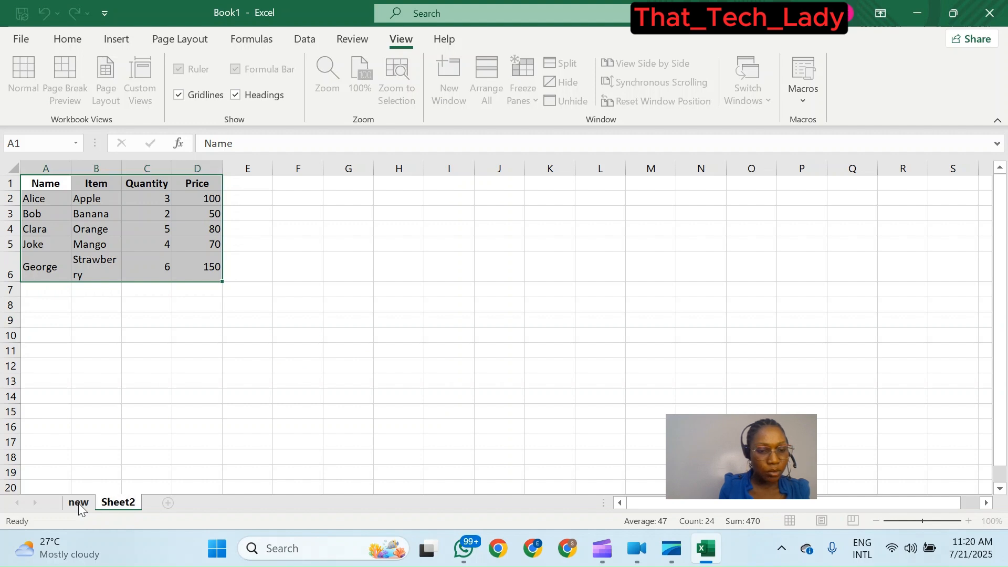
- Move the new sheet after Sheet2 and then back in front of it
mouse_move(79, 503)
left_mouse_down()
mouse_move(113, 499)
mouse_move(84, 499)
left_mouse_up()
left_click(117, 503)
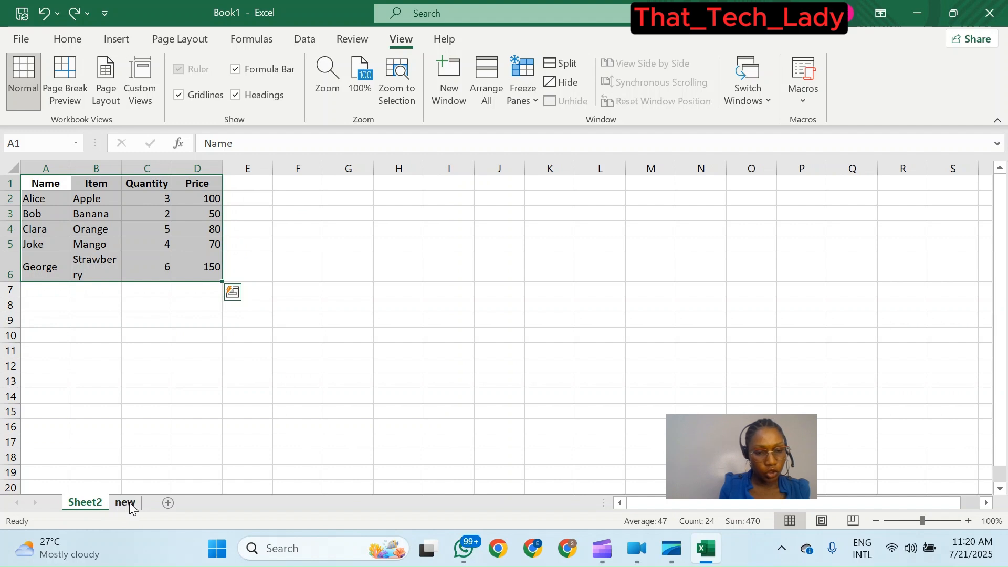
left_click_drag(129, 502, 92, 503)
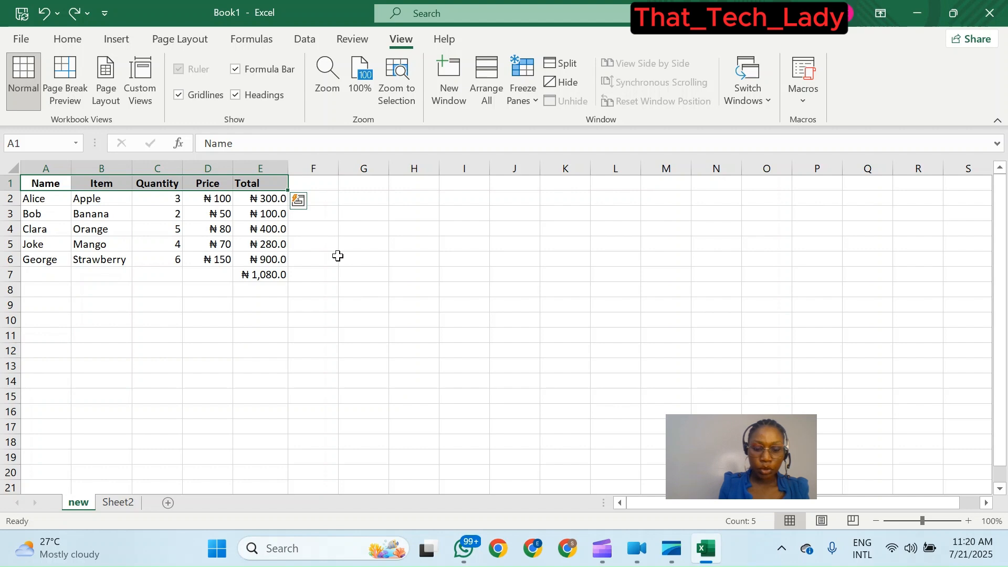
- Insert a clustered column chart from the table range A1:E7
scroll(416, 286, "down", 1)
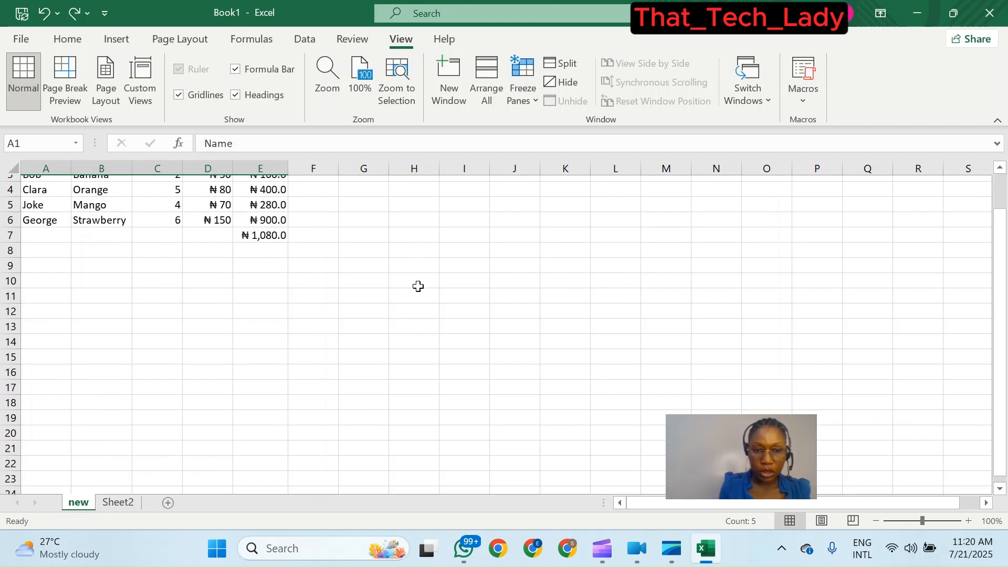
scroll(383, 283, "up", 1)
left_click(380, 265)
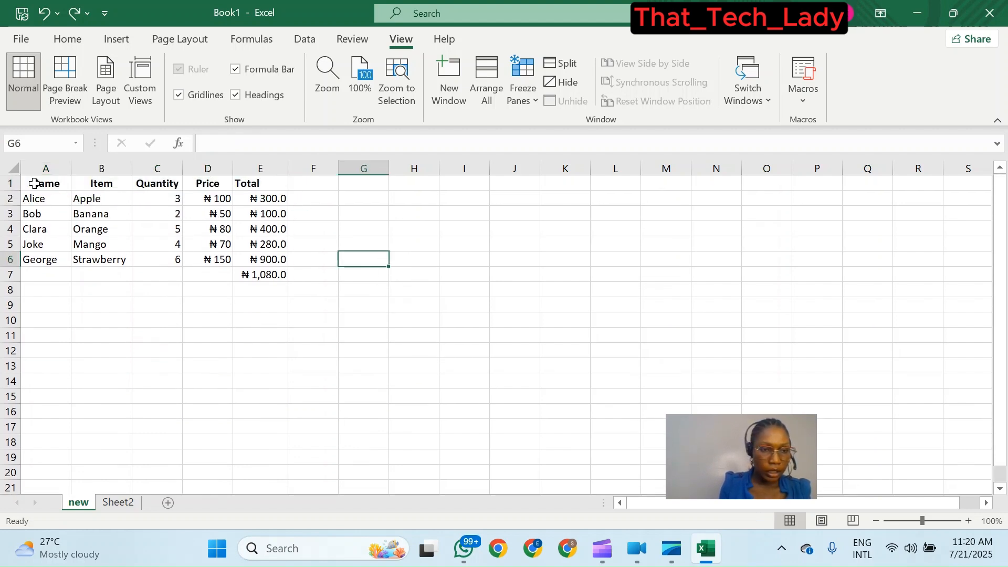
left_click_drag(44, 184, 288, 279)
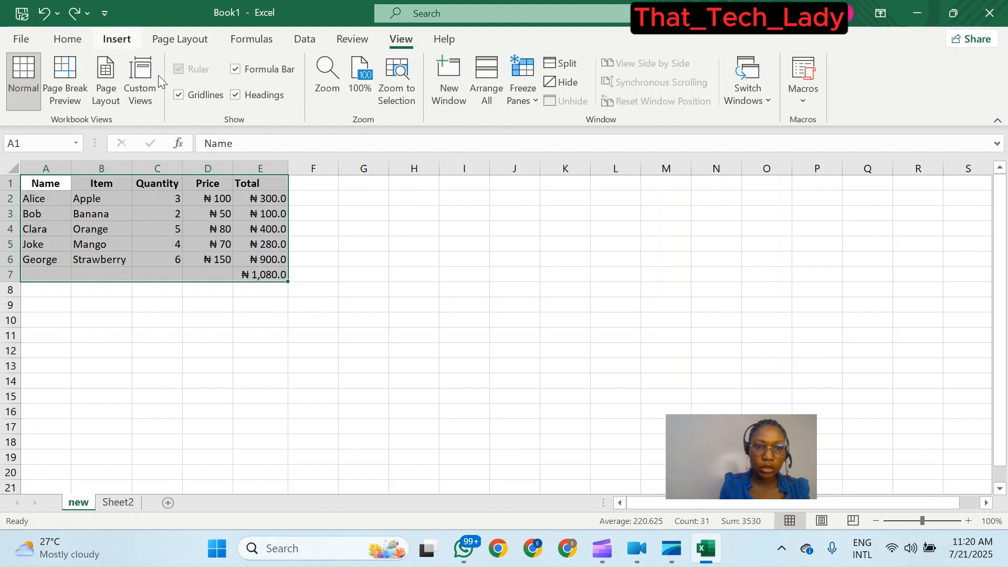
left_click(116, 39)
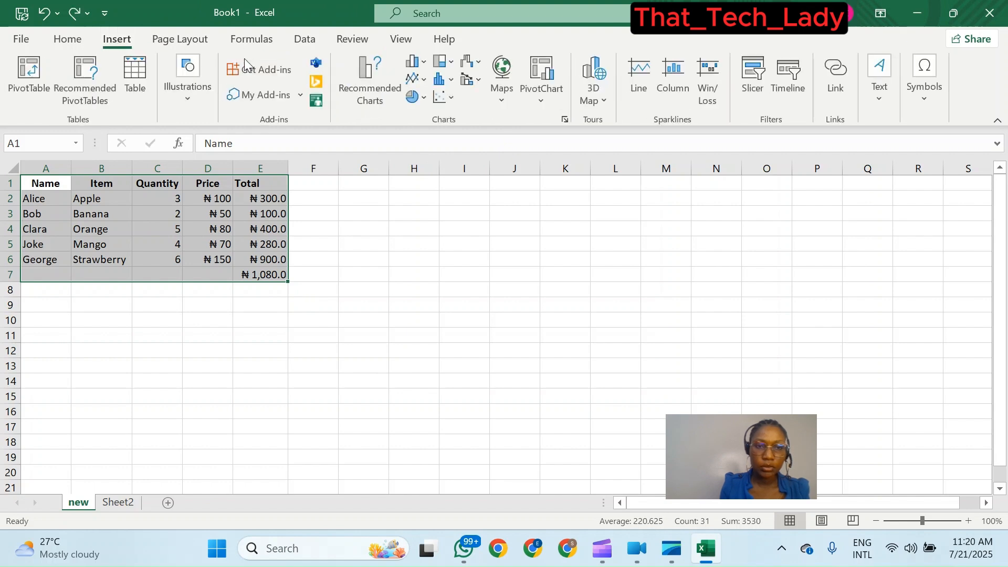
left_click(425, 63)
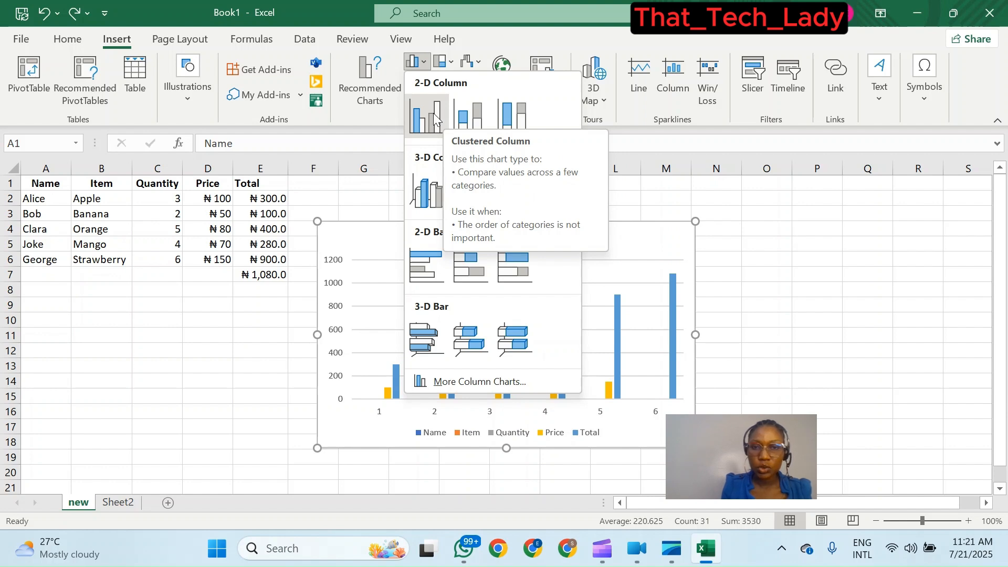
left_click(433, 112)
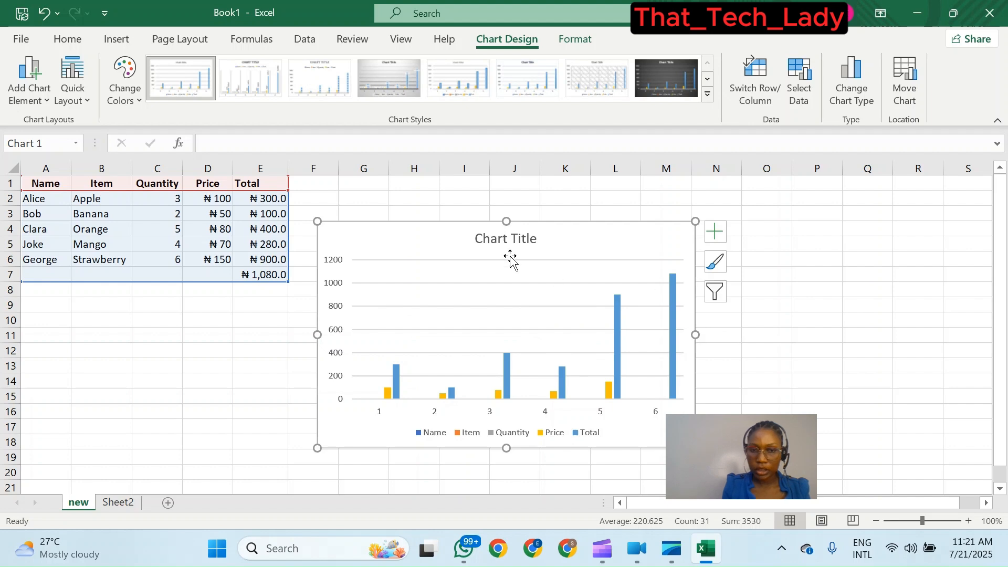
- Try moving the chart's plot area upward, then undo the move
left_click_drag(483, 267, 496, 234)
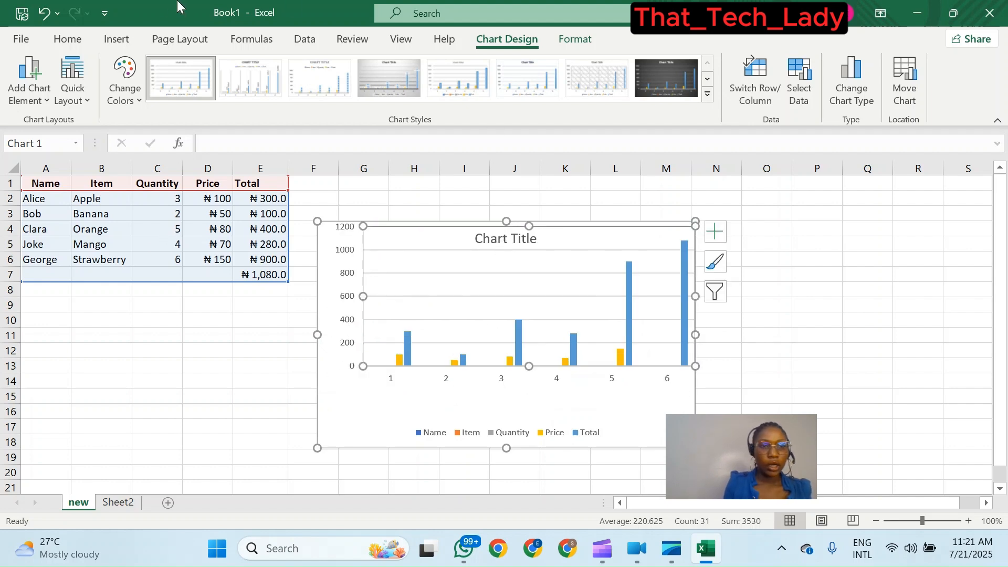
left_click(44, 13)
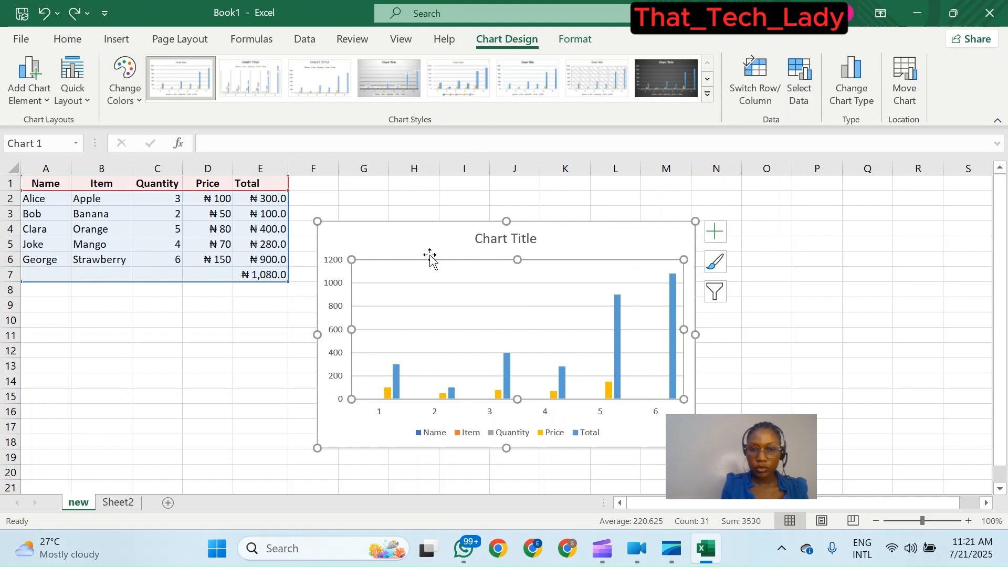
- Move the chart up and to the right, beside the table starting near row 1
left_click_drag(427, 226, 450, 235)
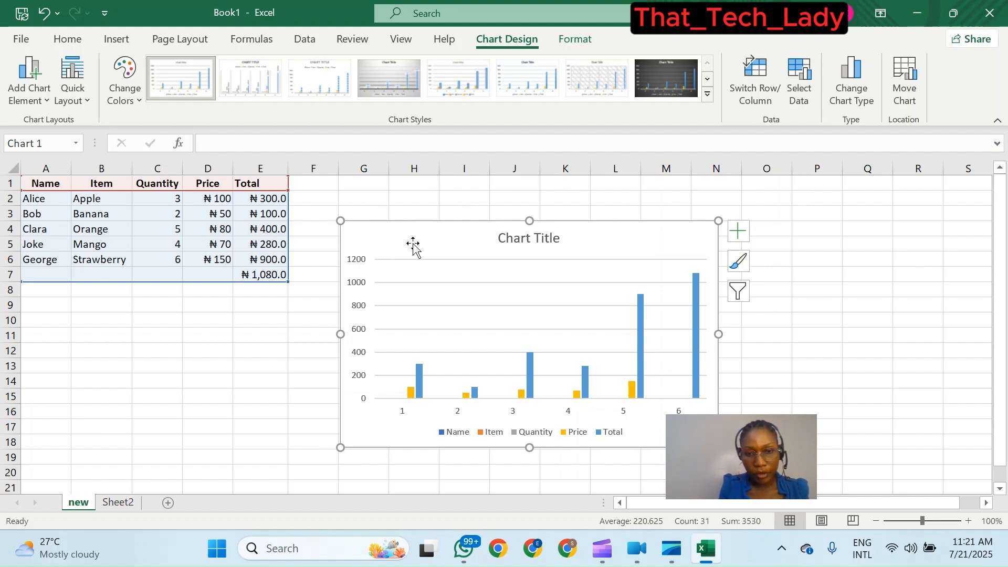
left_click_drag(412, 241, 428, 216)
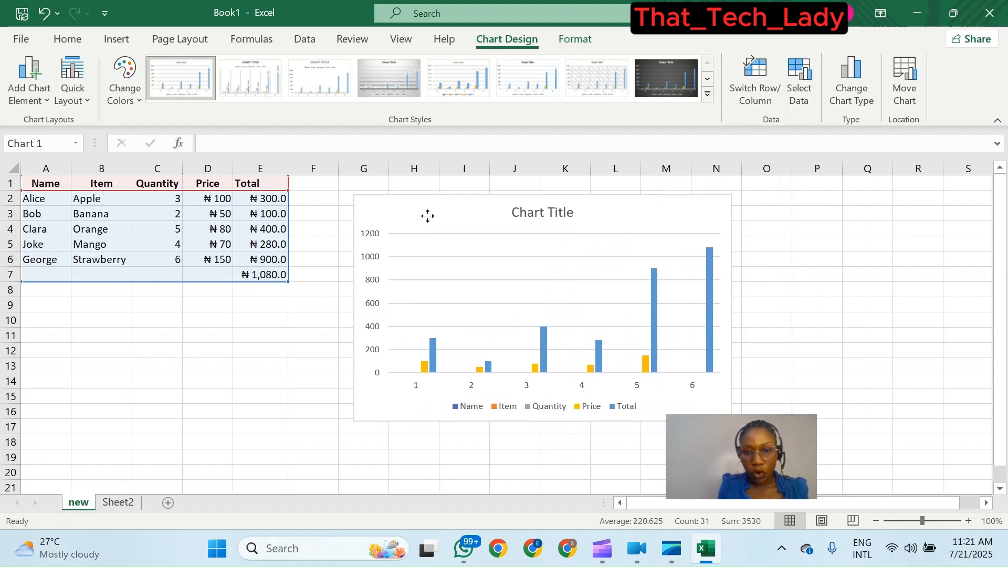
left_click_drag(428, 216, 428, 218)
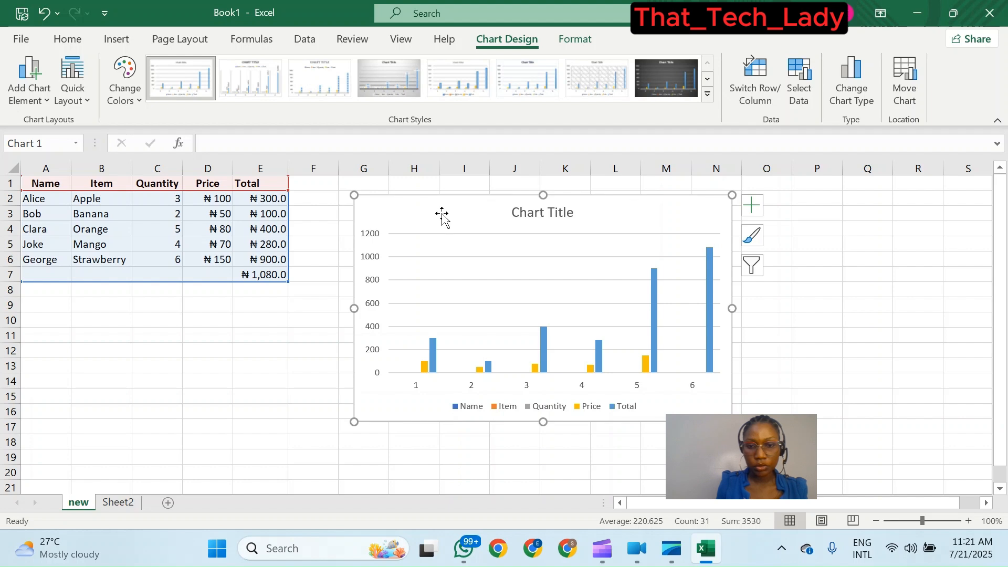
- Nudge the chart slightly left and briefly open and close the chart elements options
mouse_move(452, 214)
left_mouse_down()
mouse_move(459, 238)
mouse_move(434, 241)
mouse_move(443, 214)
left_mouse_up()
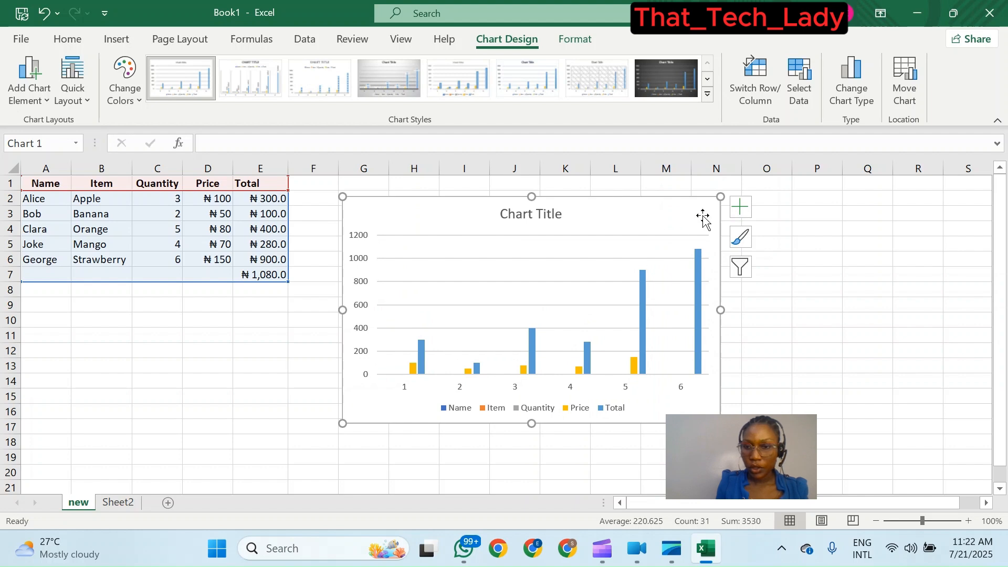
left_click(742, 208)
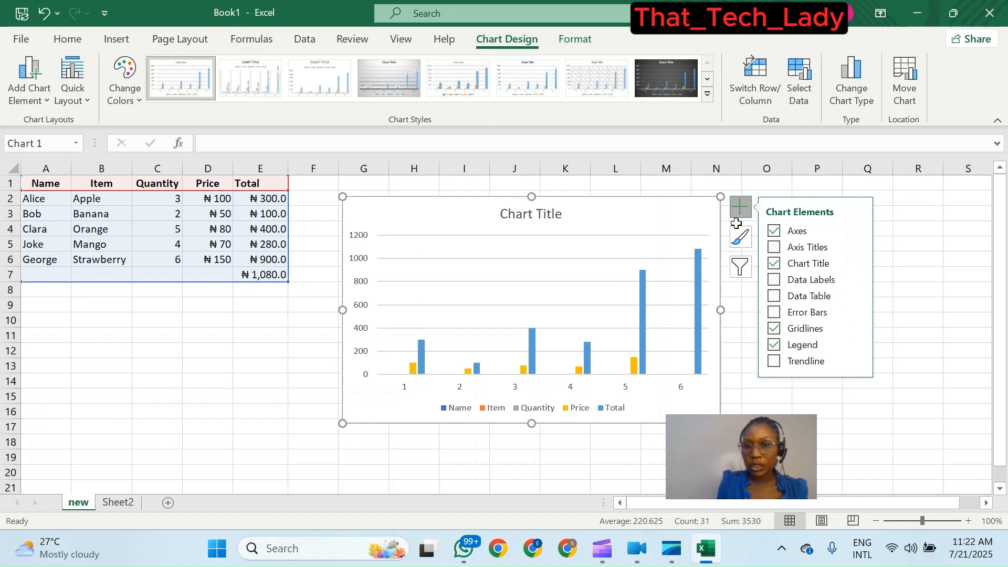
left_click(740, 207)
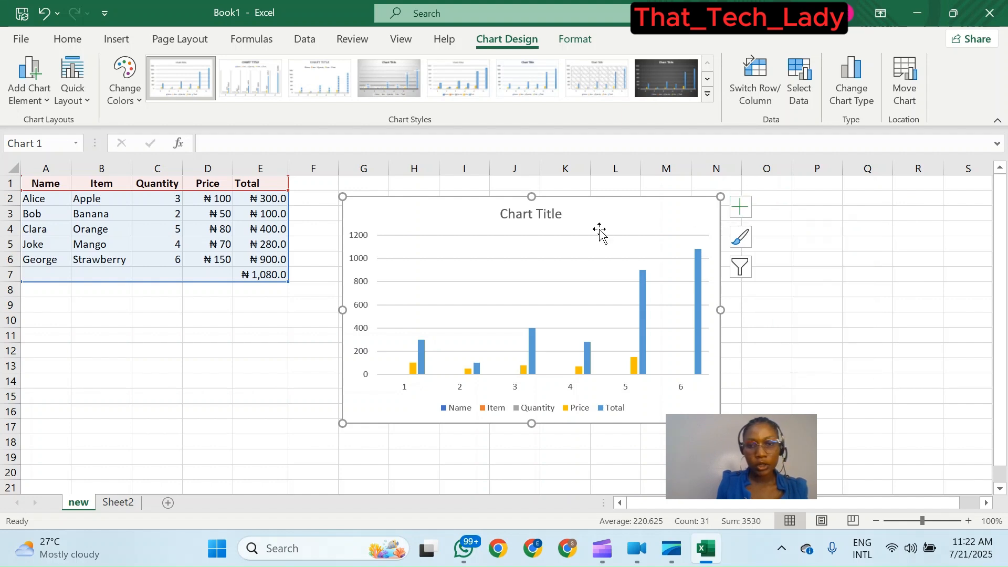
- Replace the chart title text with "Friut Sold"
left_click(551, 213)
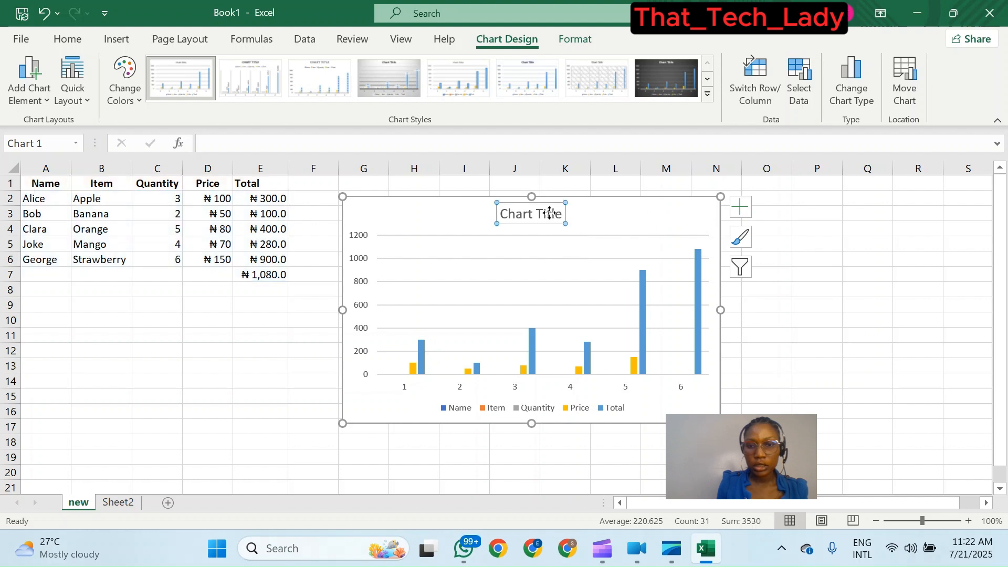
triple_click(535, 218)
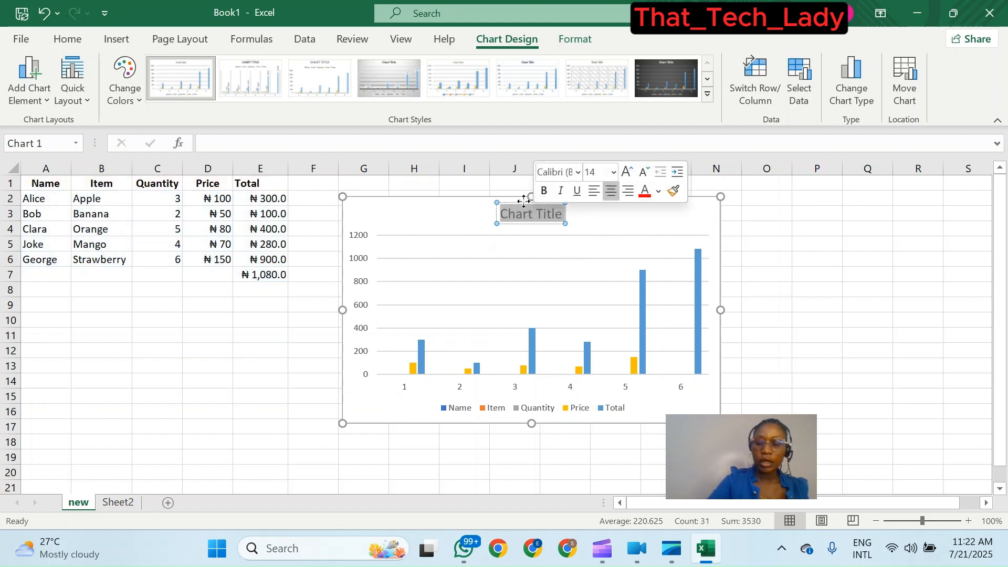
key("BackSpace")
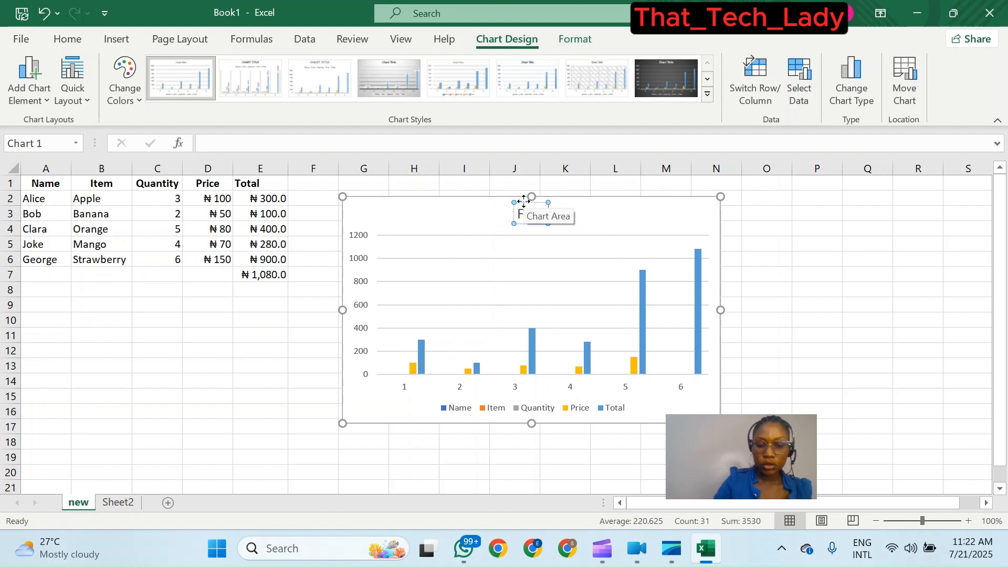
type("Friut")
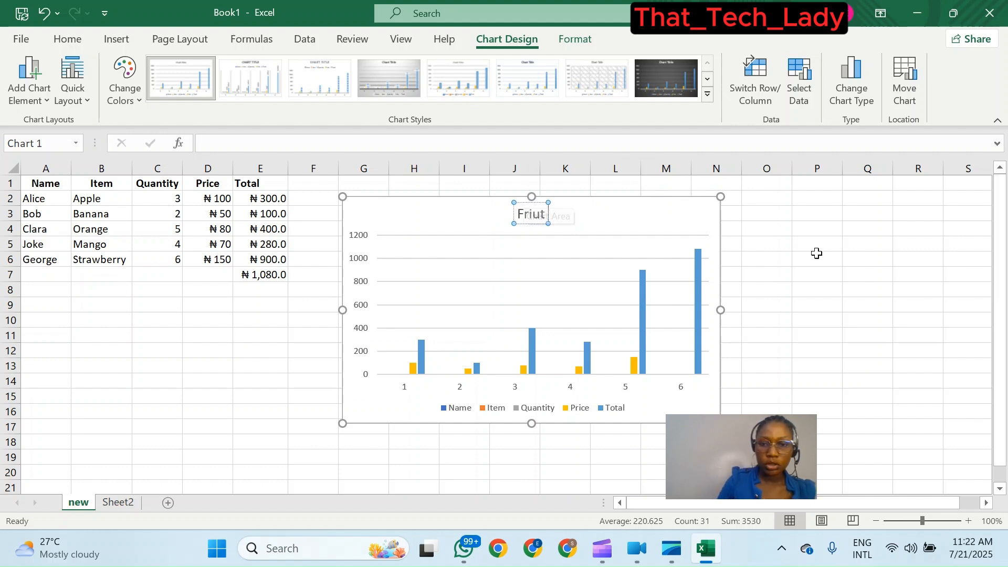
type(" S")
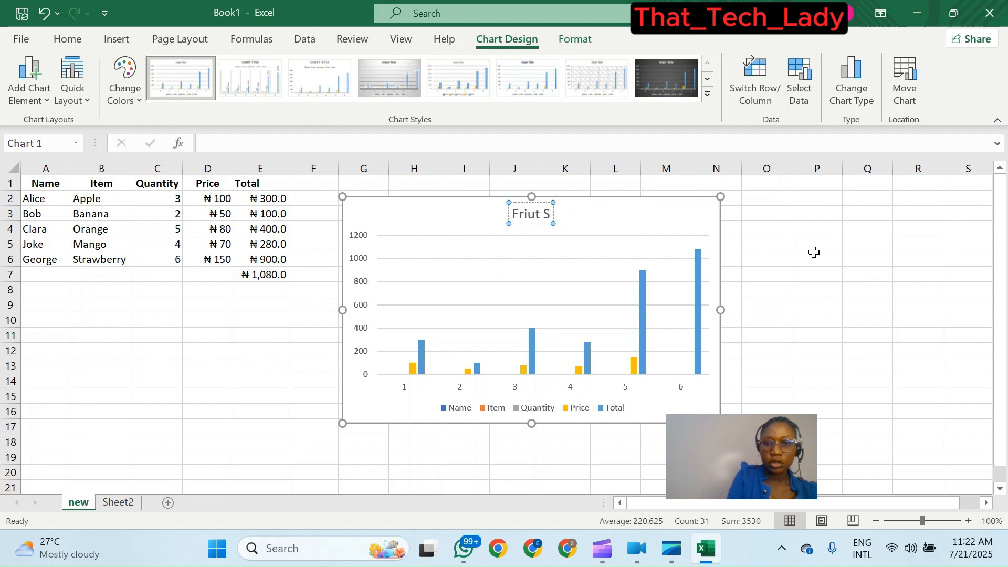
type("old")
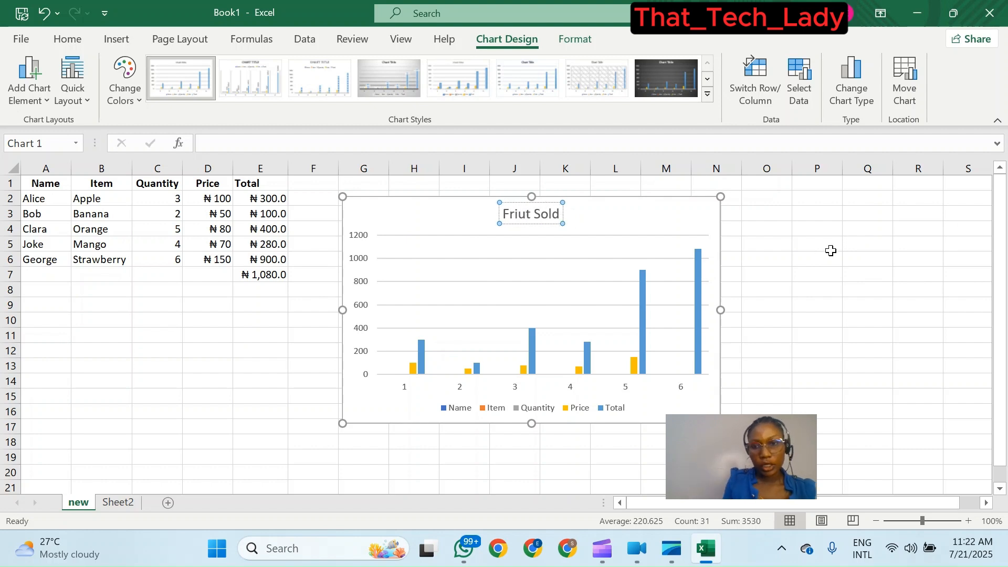
left_click(623, 211)
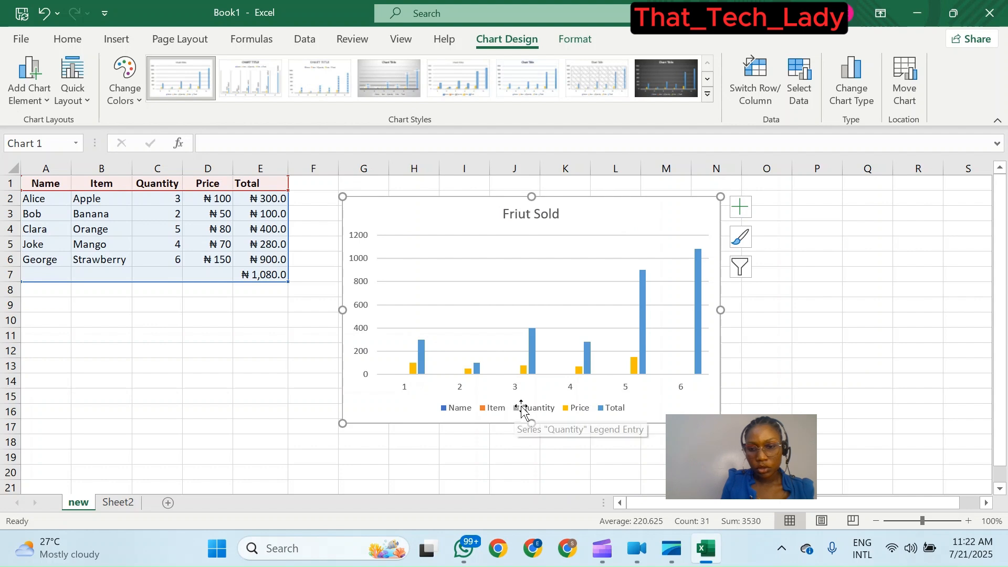
- Open the formatting pane for the legend, then select the chart title and the Total data series to inspect their format options
left_click(456, 411)
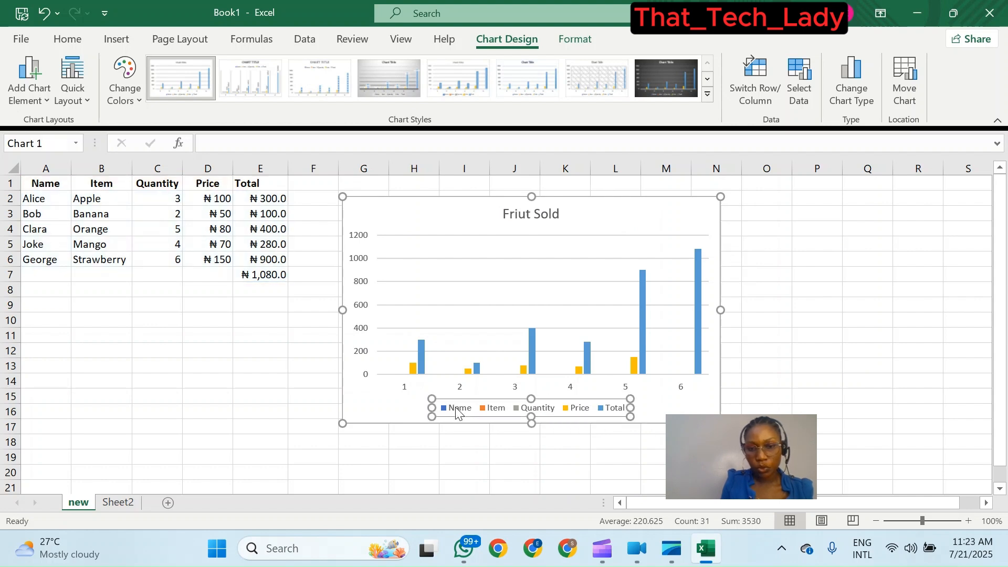
double_click(456, 411)
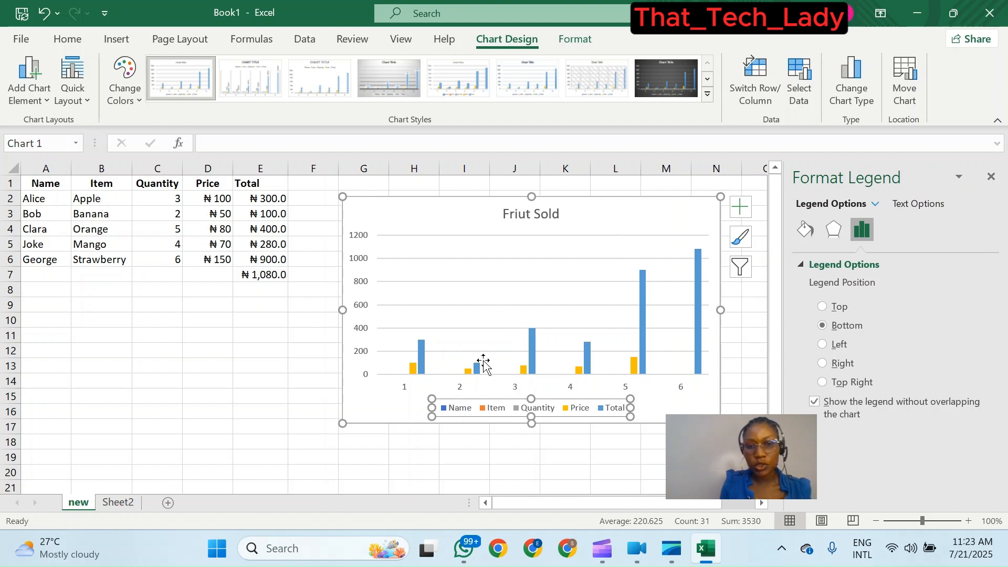
left_click(517, 215)
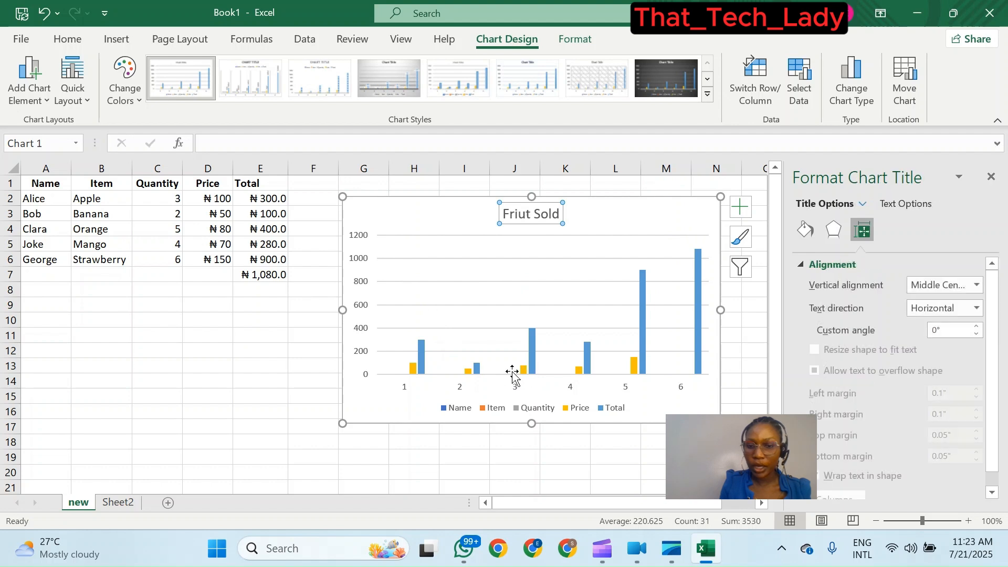
left_click(421, 351)
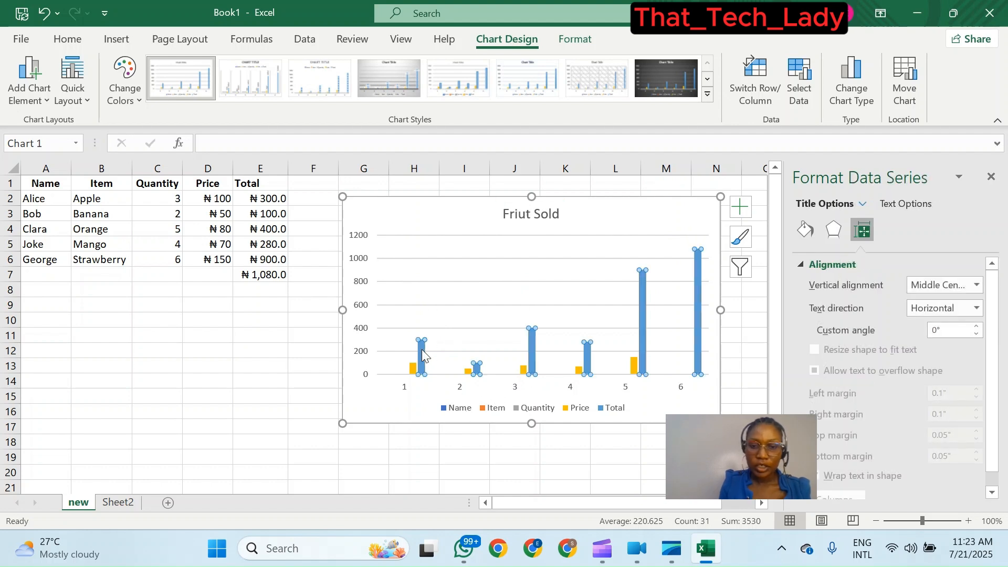